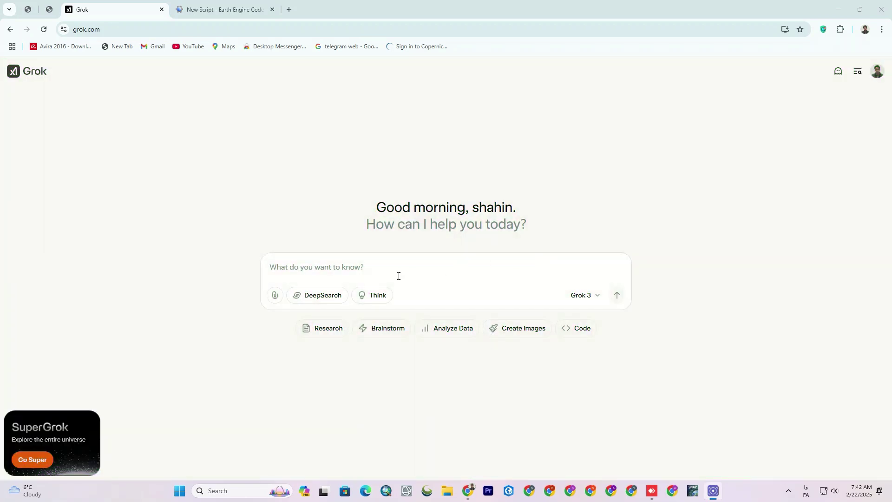
- Paste the Istanbul DEM Earth Engine script request into a new Grok 3 chat and send it
left_click(347, 276)
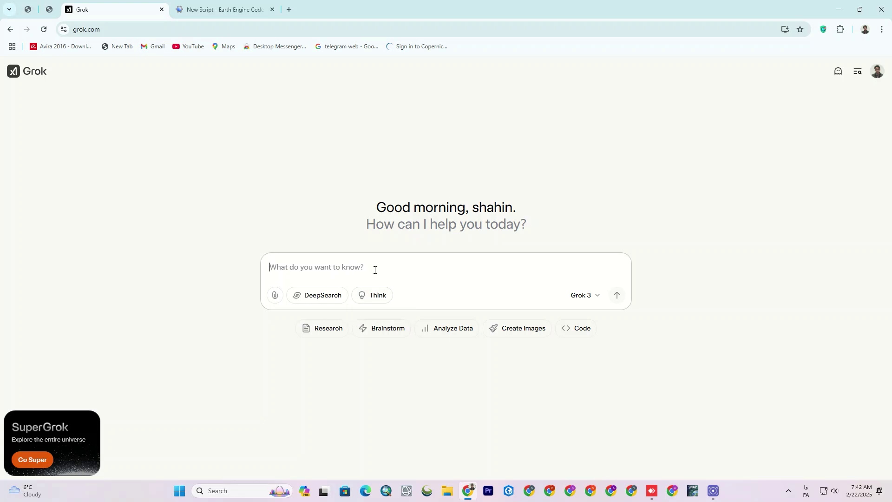
left_click(597, 298)
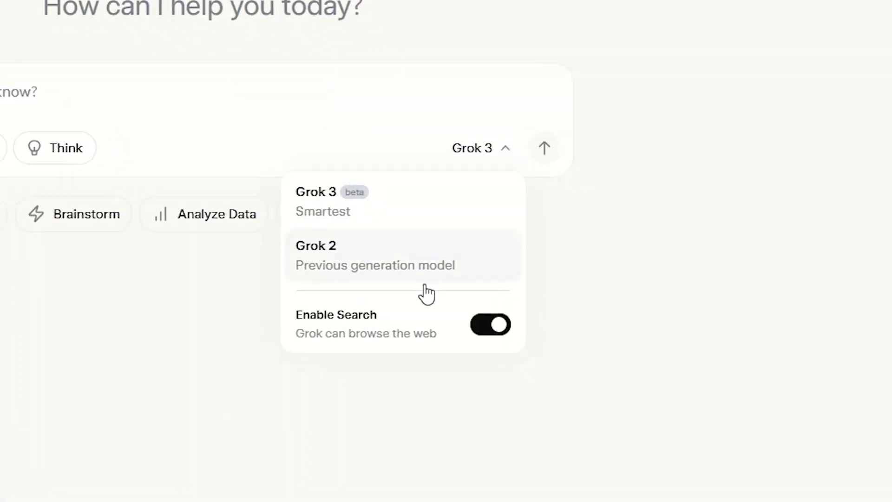
left_click(372, 201)
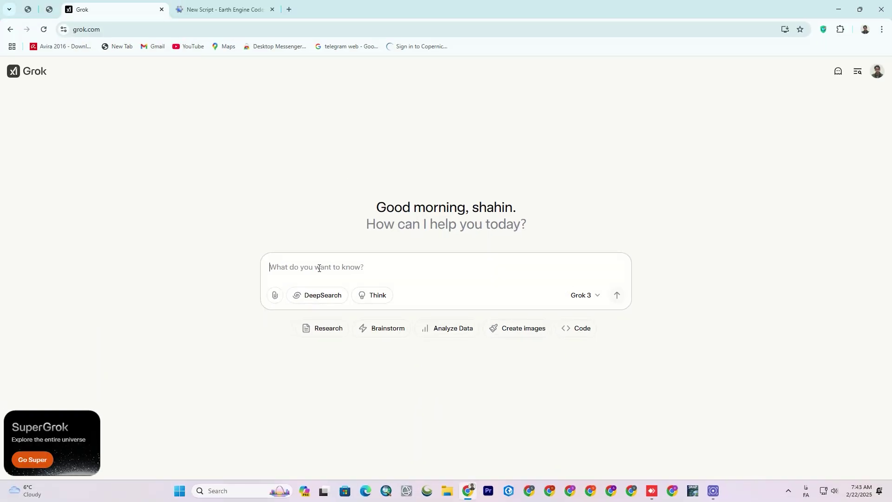
type("Write a Google Earth Engine script to display the DEM of Istanbul and export it as a TIFF file to Google Drive.")
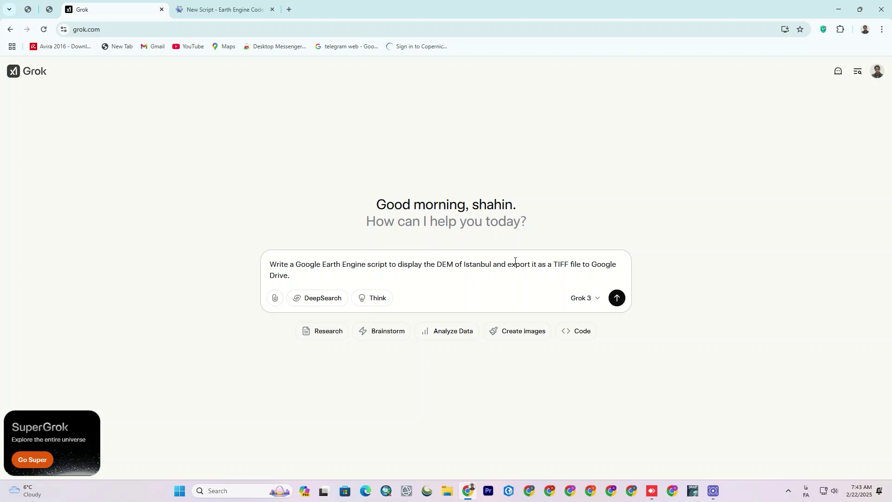
left_click(617, 298)
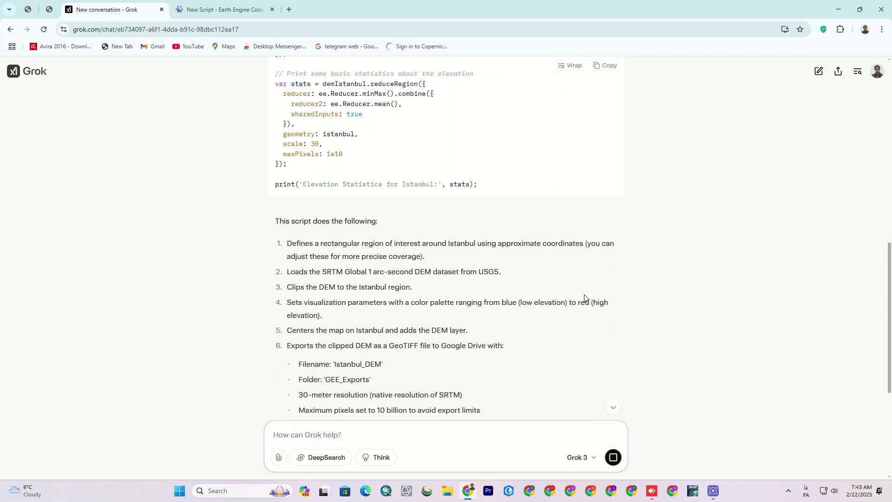
- Scroll through Grok's reply to review the Istanbul SRTM DEM export script
scroll(582, 297, "down", 3)
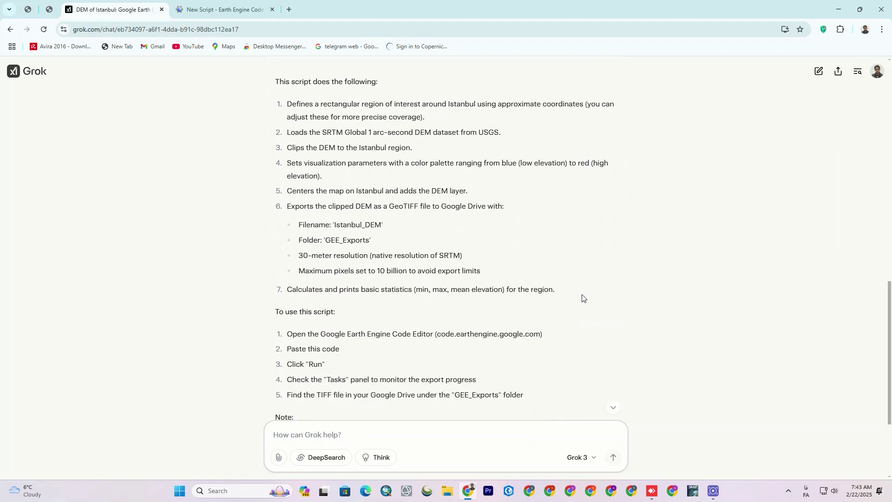
scroll(582, 298, "down", 3)
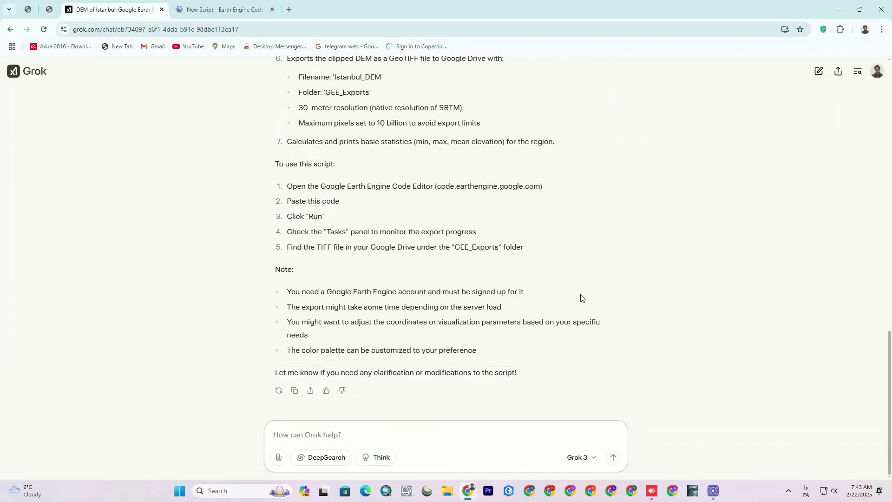
scroll(571, 333, "up", 1)
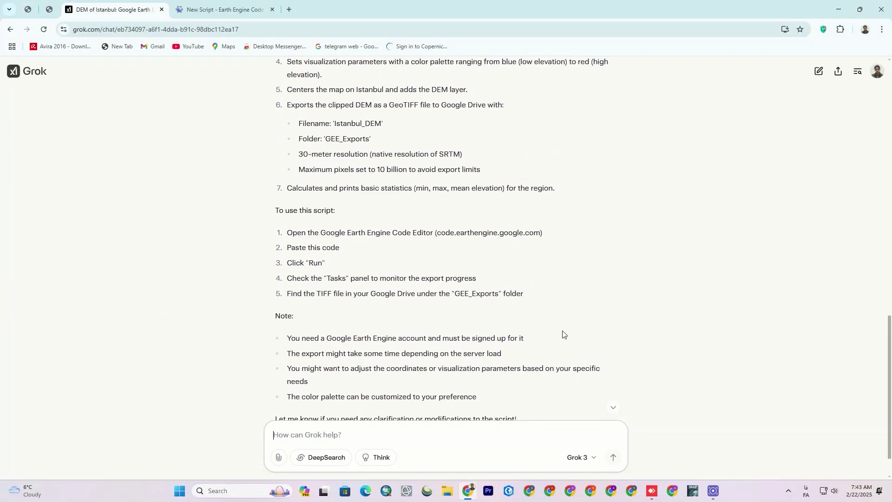
scroll(563, 334, "up", 6)
scroll(562, 331, "up", 5)
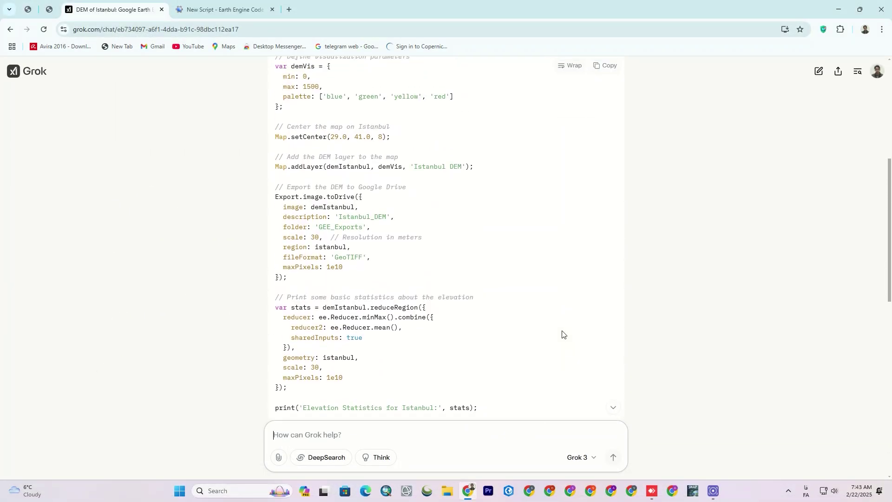
scroll(557, 327, "up", 3)
scroll(568, 135, "up", 1)
scroll(567, 135, "down", 1)
- Copy Grok's script and paste it into the empty Earth Engine script editor
left_click(606, 65)
left_click(228, 4)
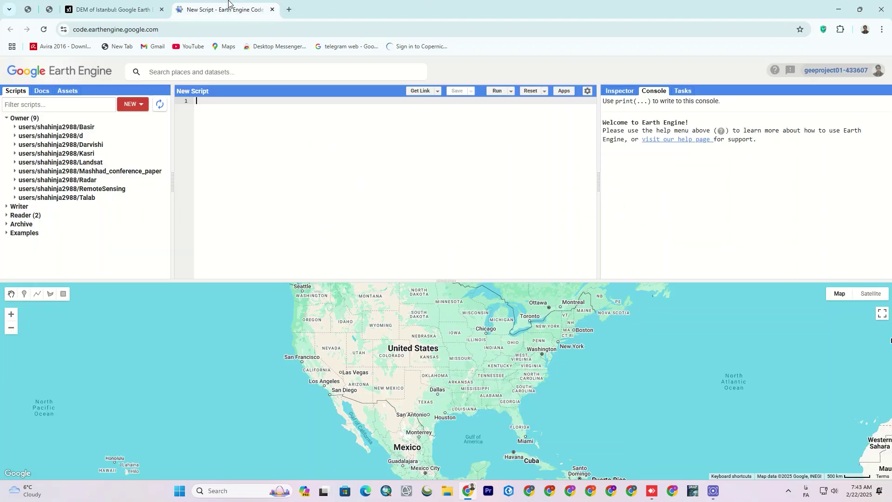
right_click(230, 101)
left_click(251, 197)
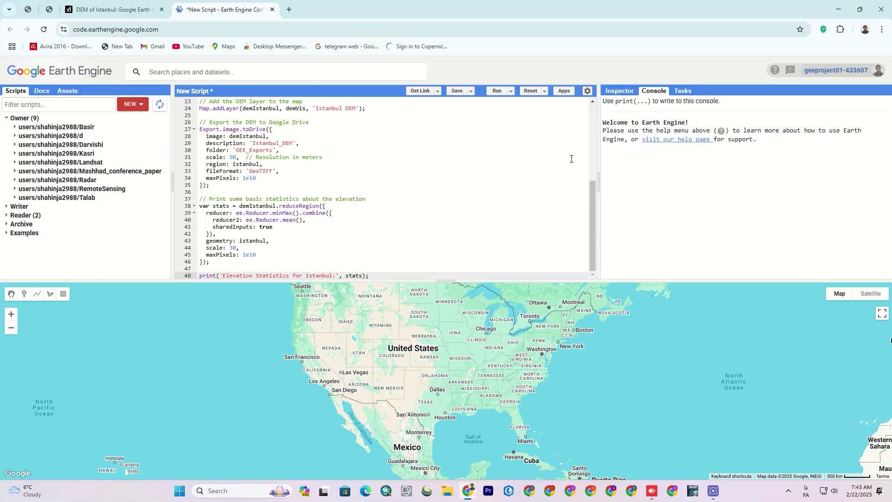
left_click_drag(589, 192, 584, 107)
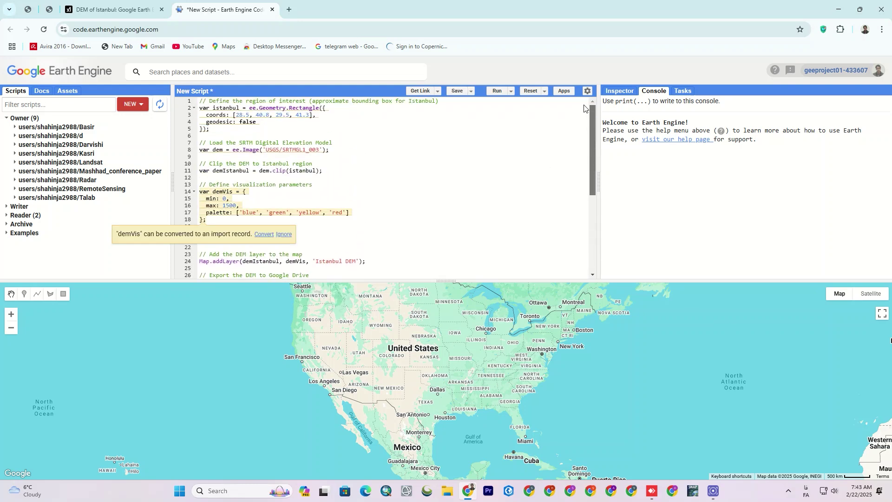
- Run the script, zoom to the Istanbul DEM layer, and lower its opacity
left_click(495, 90)
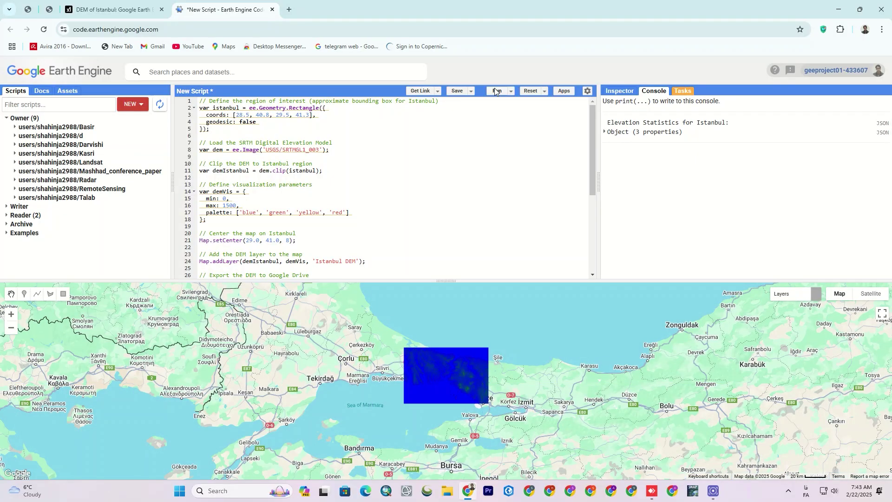
scroll(484, 293, "up", 1)
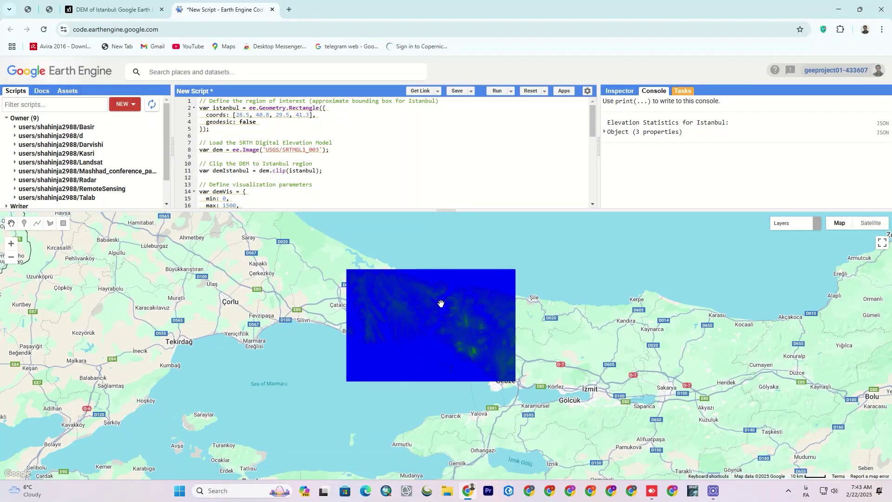
scroll(431, 265, "up", 1)
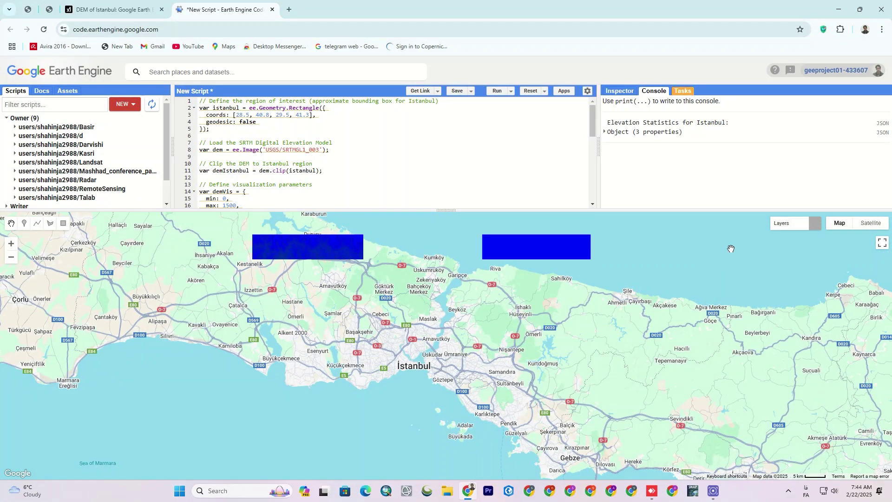
mouse_move(737, 223)
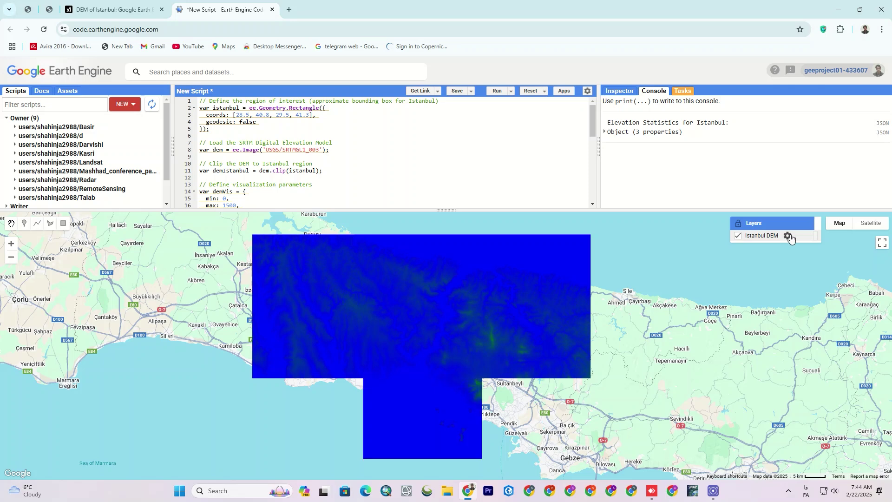
left_click_drag(814, 239, 815, 239)
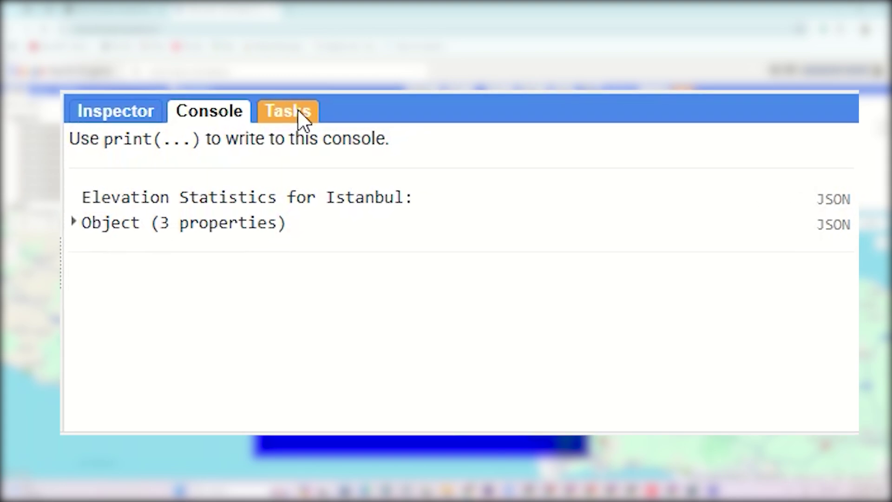
- Submit the Istanbul_DEM export from the Tasks tab and check its running status
left_click(610, 94)
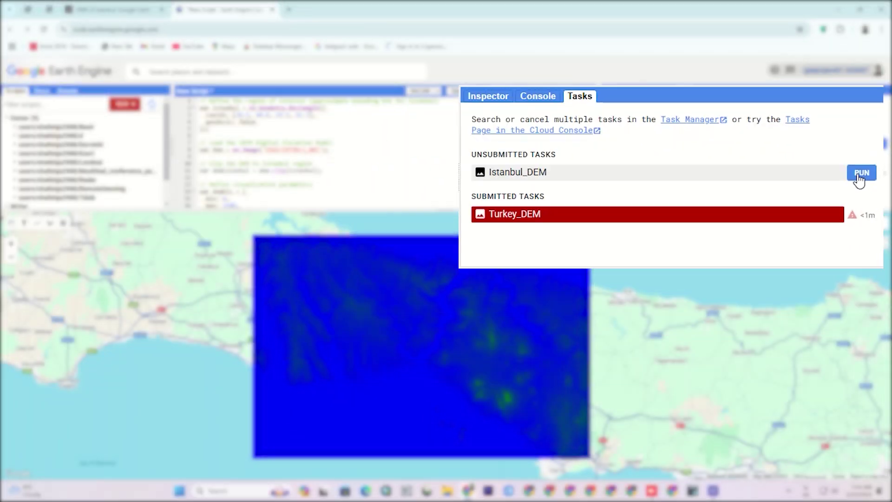
left_click(796, 263)
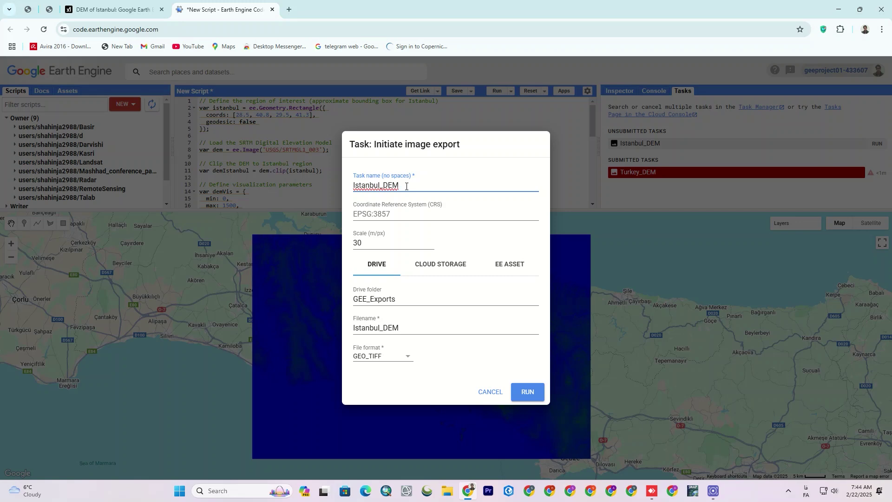
left_click(534, 393)
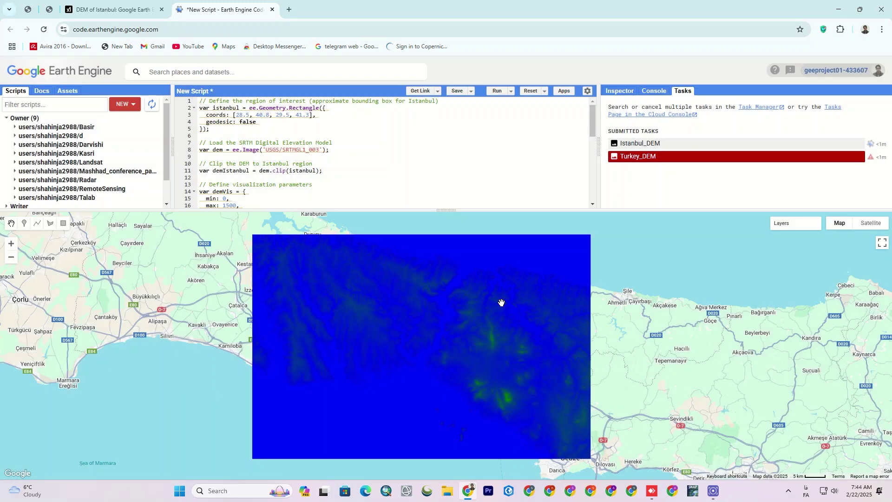
left_click(654, 149)
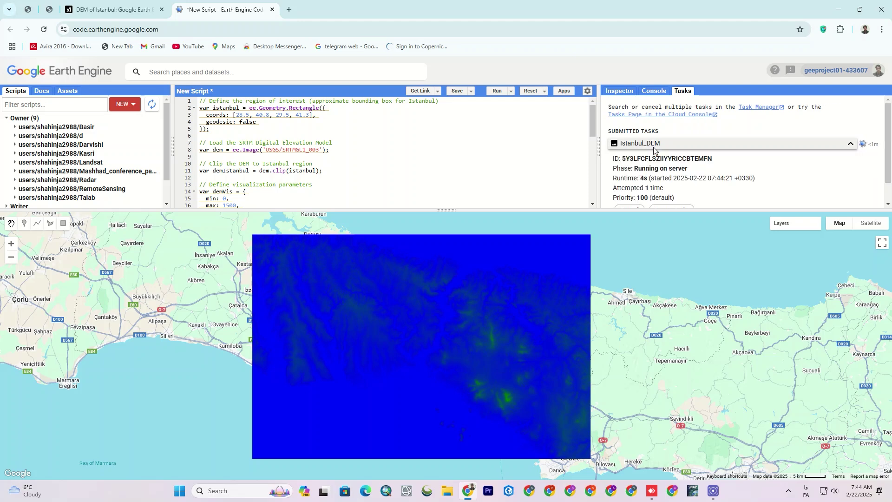
left_click(652, 147)
left_click(679, 94)
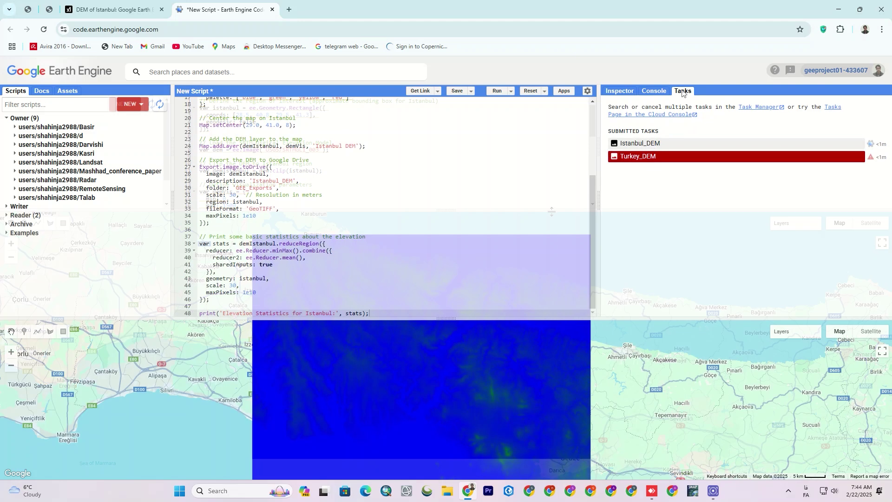
- Resend the earlier Grok prompt with Istanbul replaced by Tehran
left_click(133, 6)
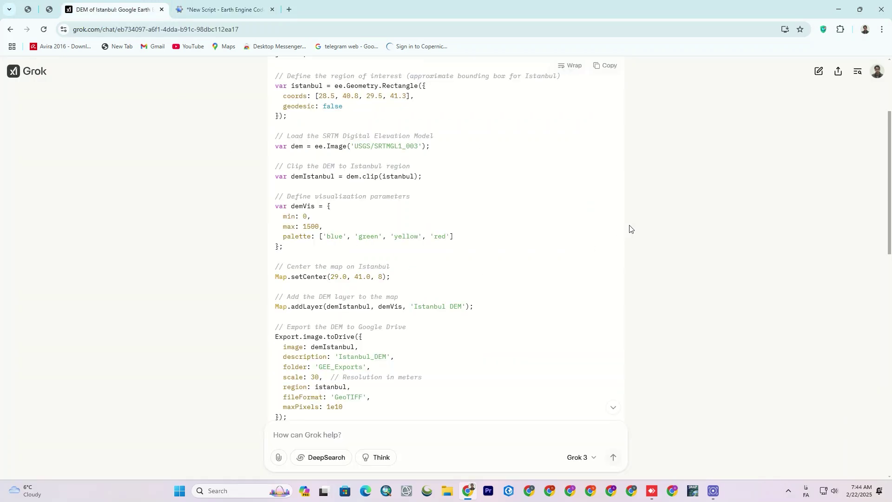
scroll(628, 227, "up", 3)
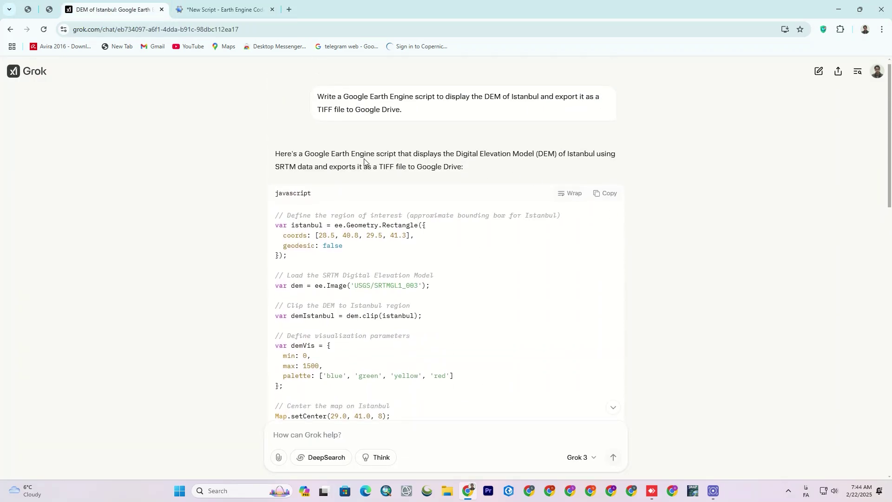
triple_click(357, 108)
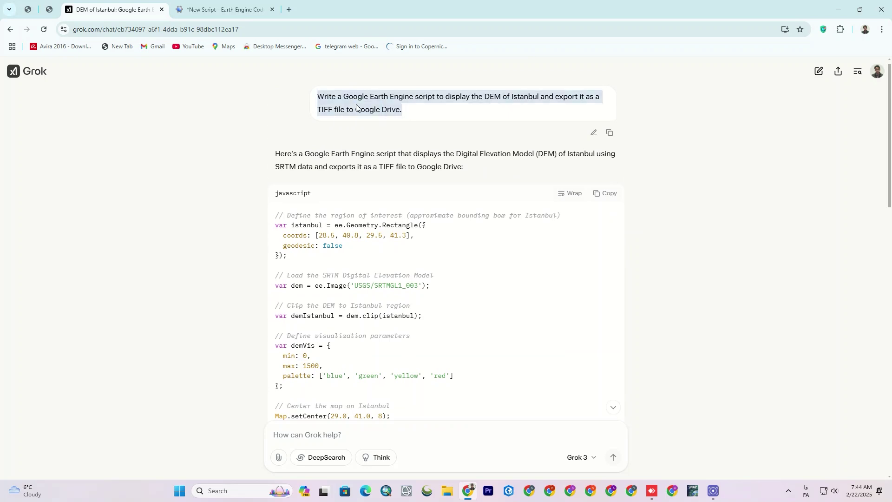
left_click(371, 440)
key("ctrl+v")
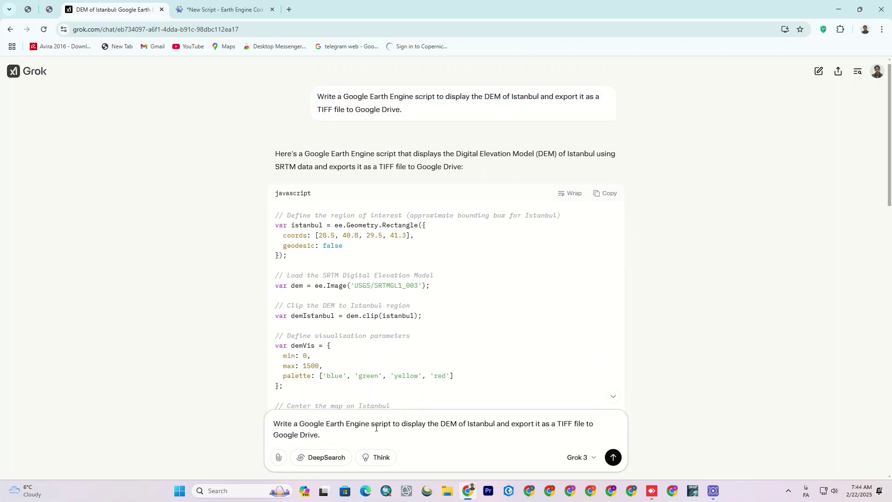
double_click(485, 423)
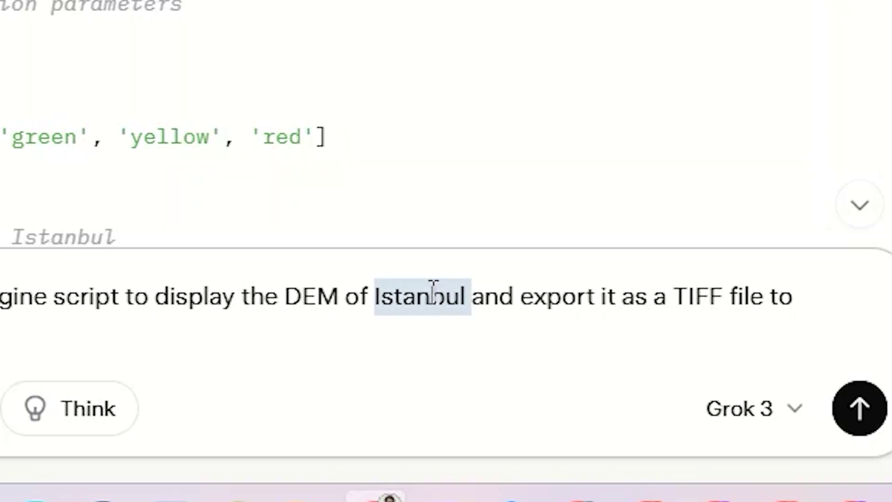
key("BackSpace")
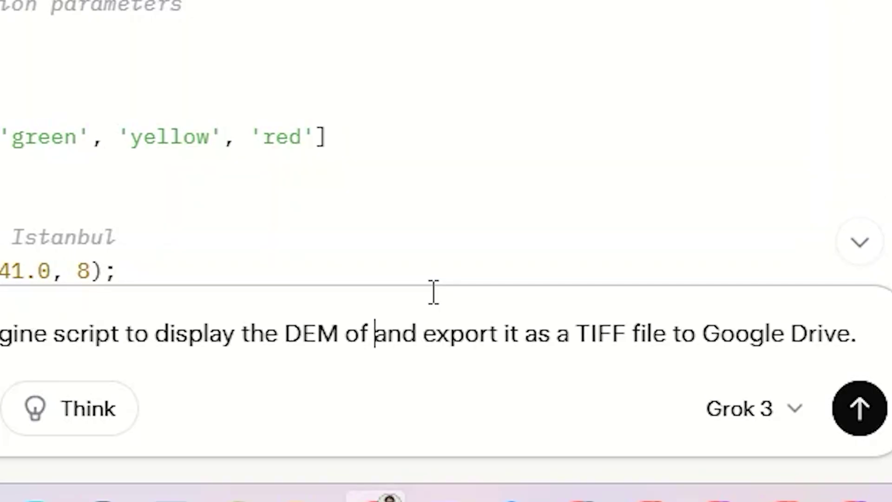
type("Tehran")
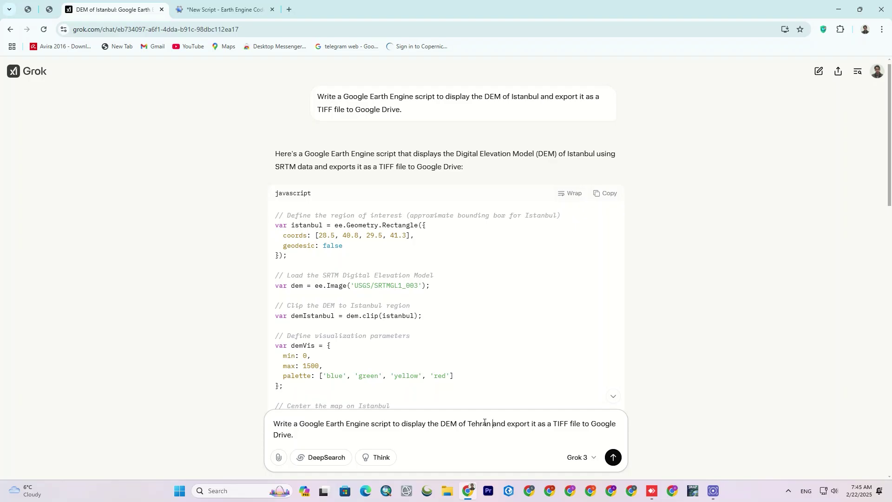
key("Return")
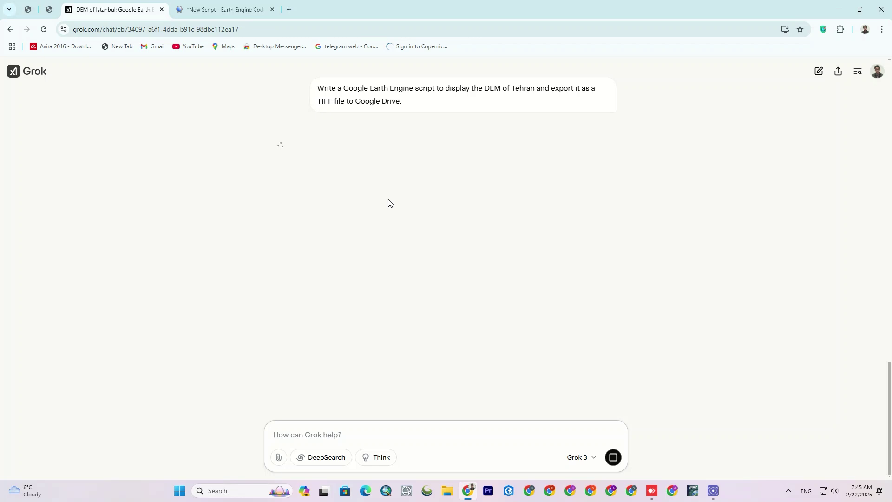
- Check the Istanbul_DEM export task's progress in Earth Engine, then return to Grok
left_click(207, 6)
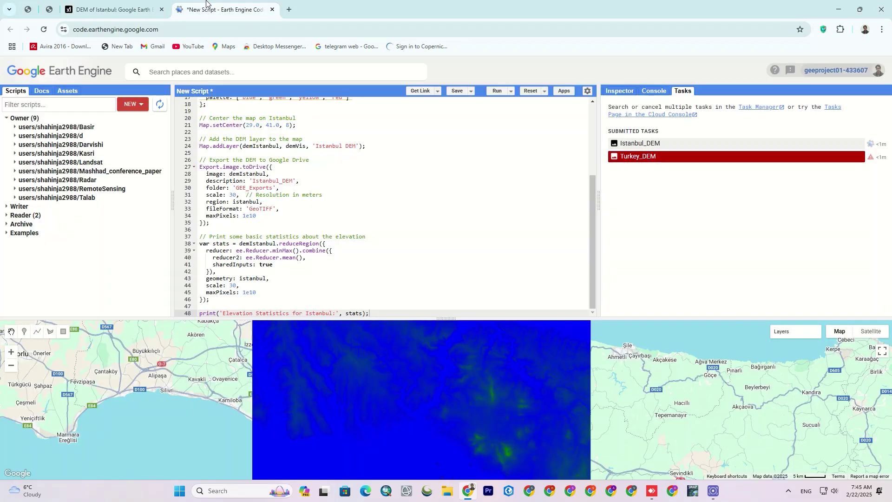
left_click(820, 144)
left_click(821, 144)
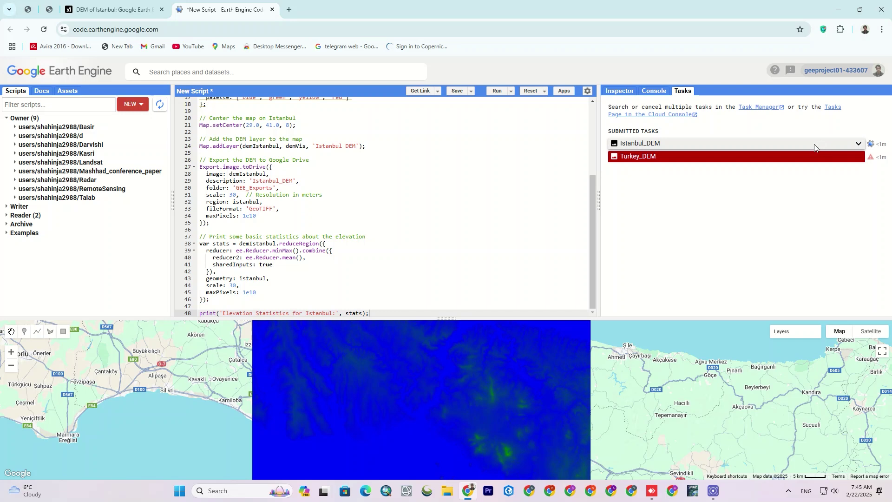
left_click(122, 10)
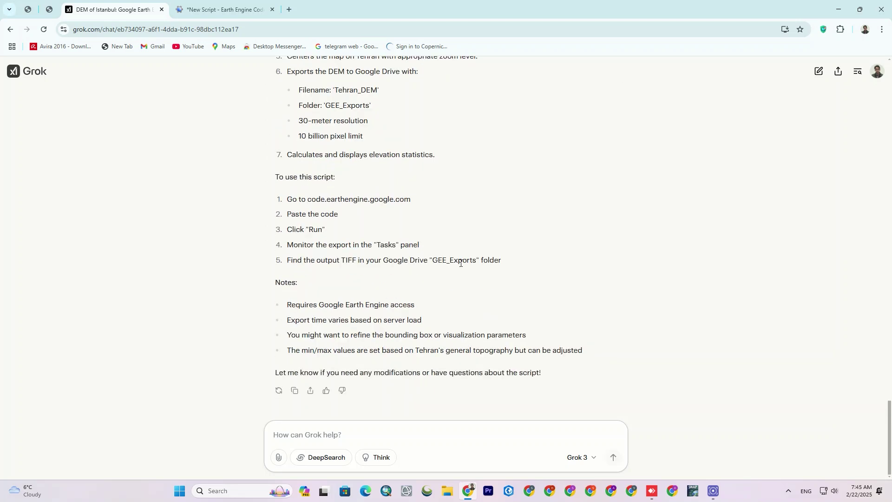
- Copy the Tehran DEM script from the code block in Grok's answer
scroll(459, 263, "up", 5)
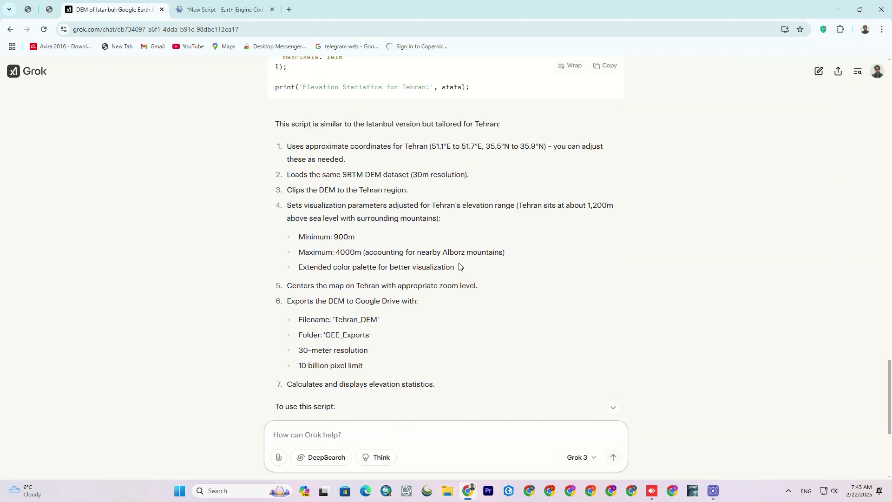
scroll(459, 265, "up", 3)
left_click_drag(890, 344, 869, 277)
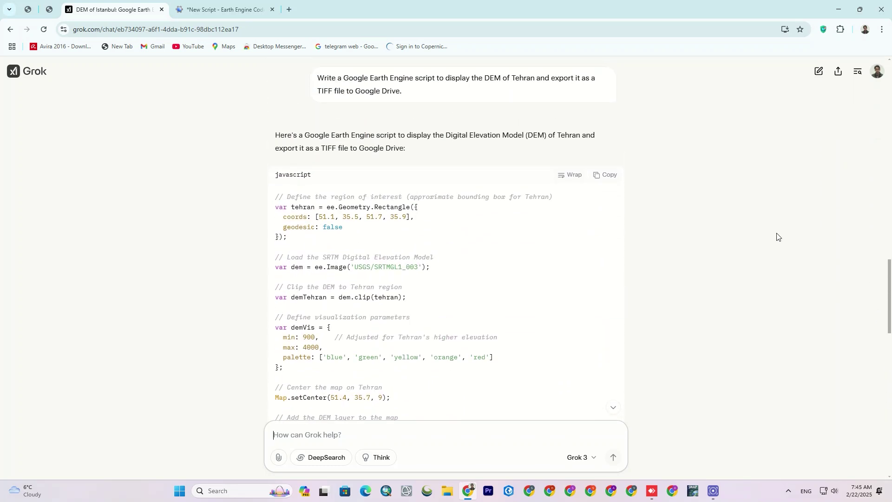
left_click(599, 175)
- Expand and collapse the Istanbul_DEM task details in Earth Engine
left_click(240, 4)
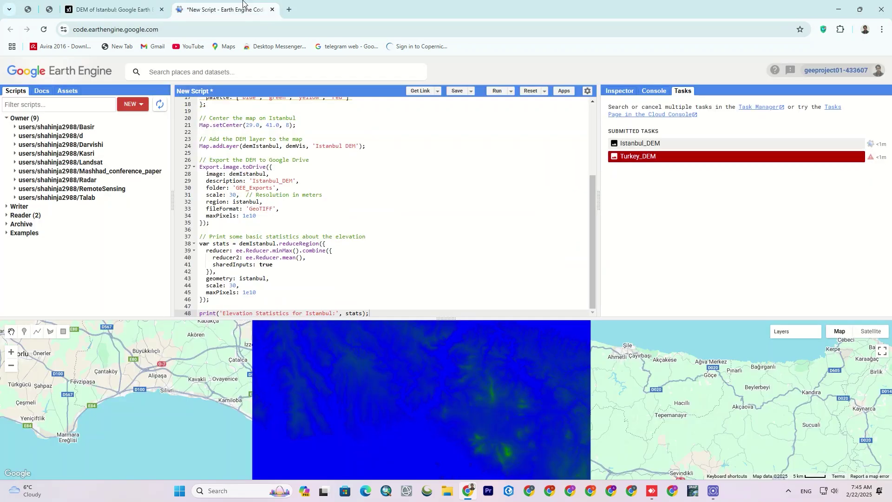
left_click(807, 142)
left_click(818, 142)
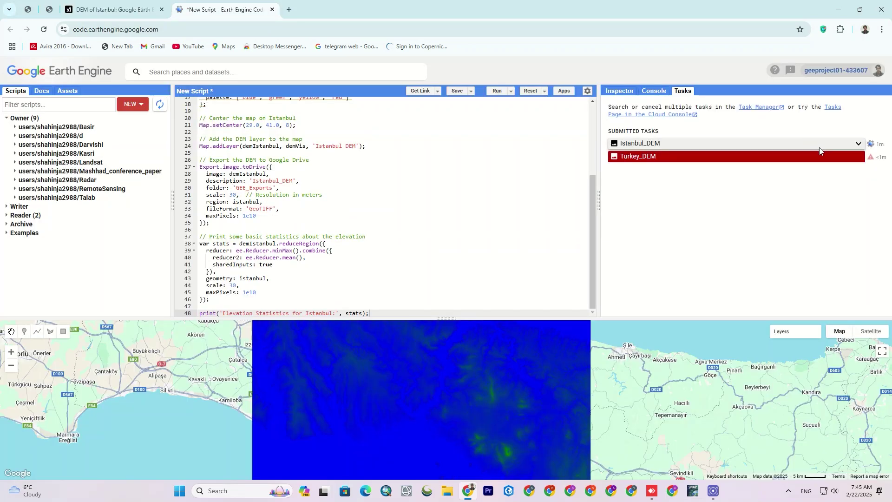
- Save the script as DEM_01 in the d repository folder
left_click(458, 95)
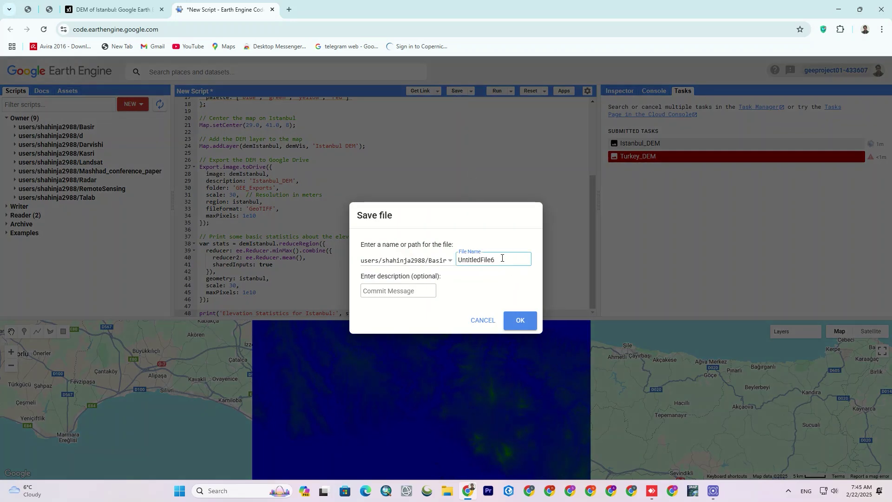
left_click_drag(501, 258, 442, 258)
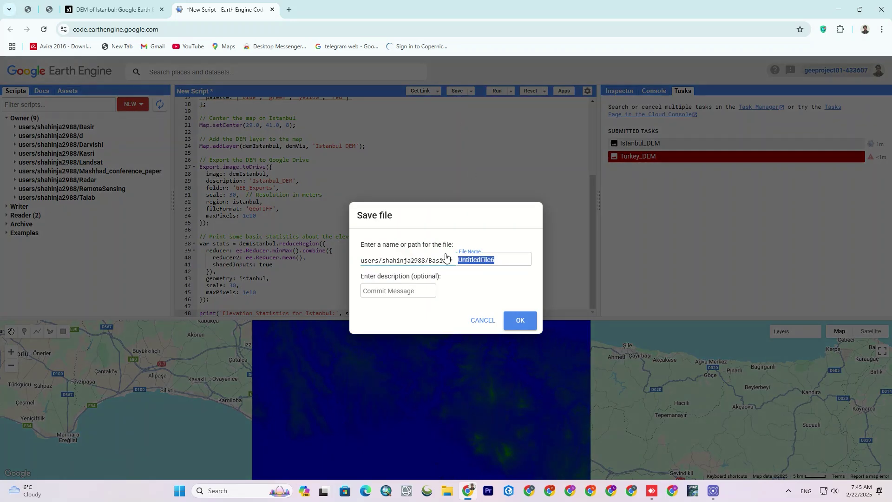
type("DEM_01")
left_click(446, 257)
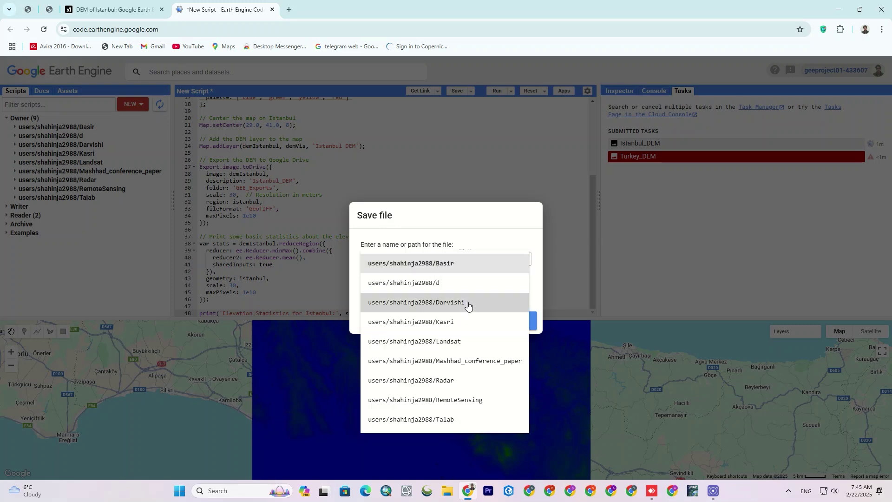
left_click(527, 282)
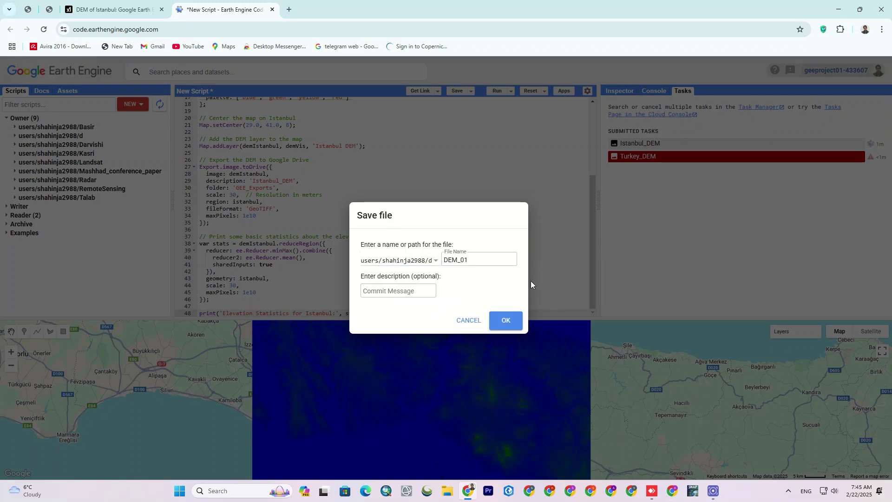
left_click(505, 320)
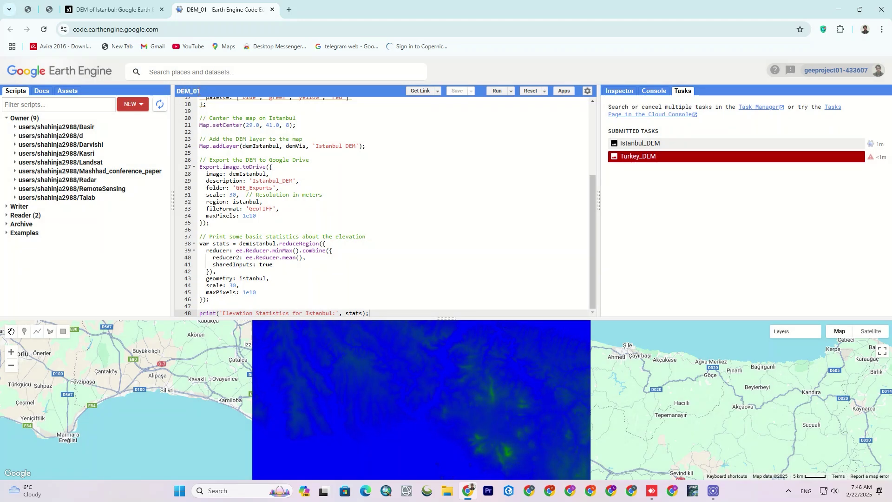
- Create a shareable snapshot link of DEM_01 and copy it
double_click(199, 91)
left_click(429, 202)
left_click(437, 91)
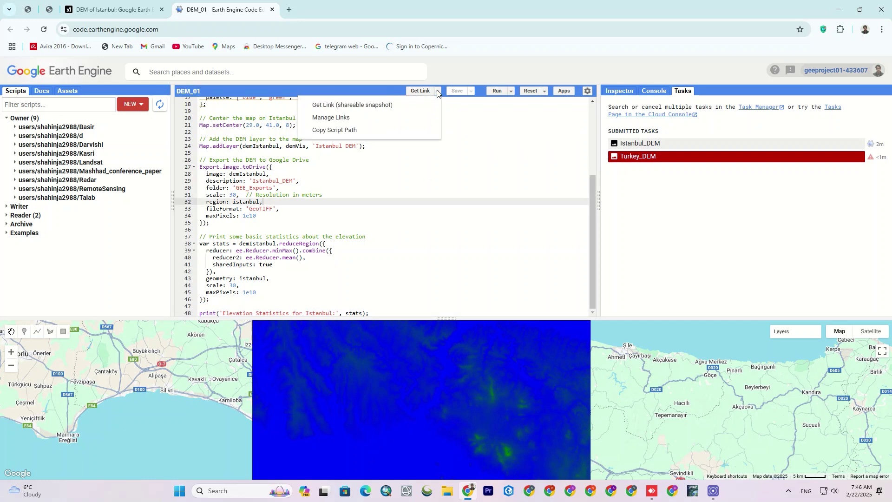
left_click(372, 105)
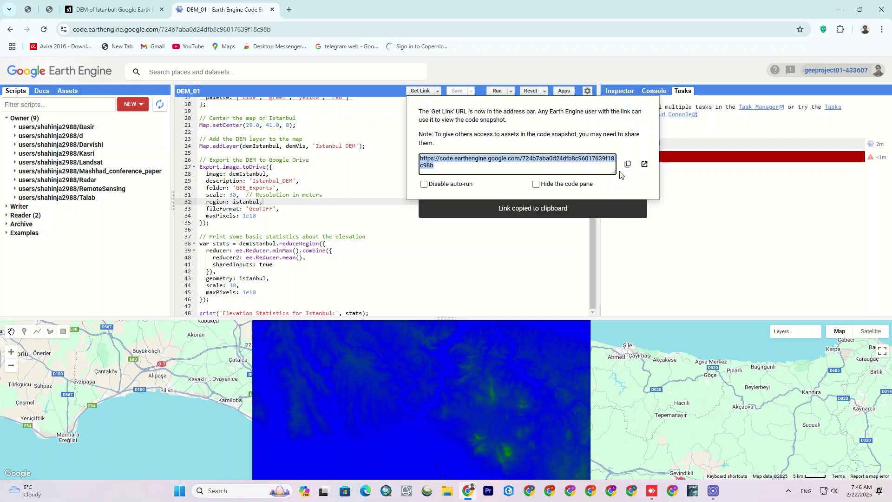
left_click(627, 164)
left_click(517, 205)
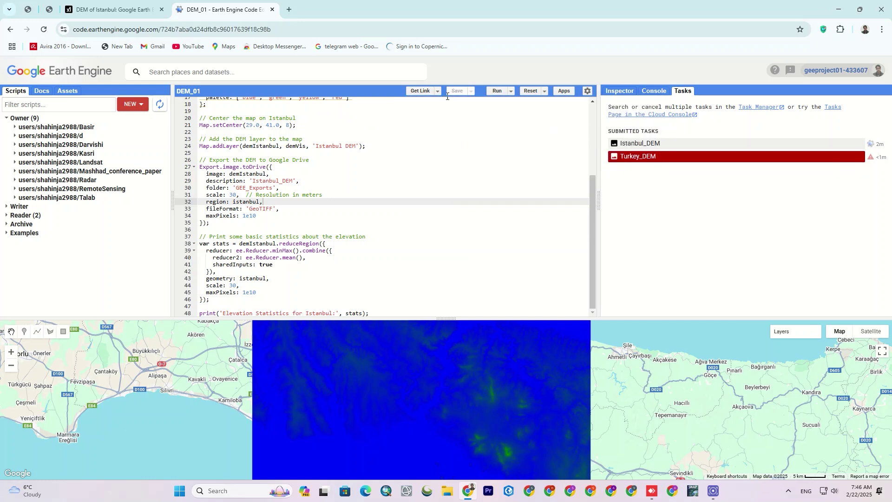
- Download Istanbul_DEM.tif (4.0 MB) from the GEE_Exports Drive folder and show it in Downloads
left_click(772, 146)
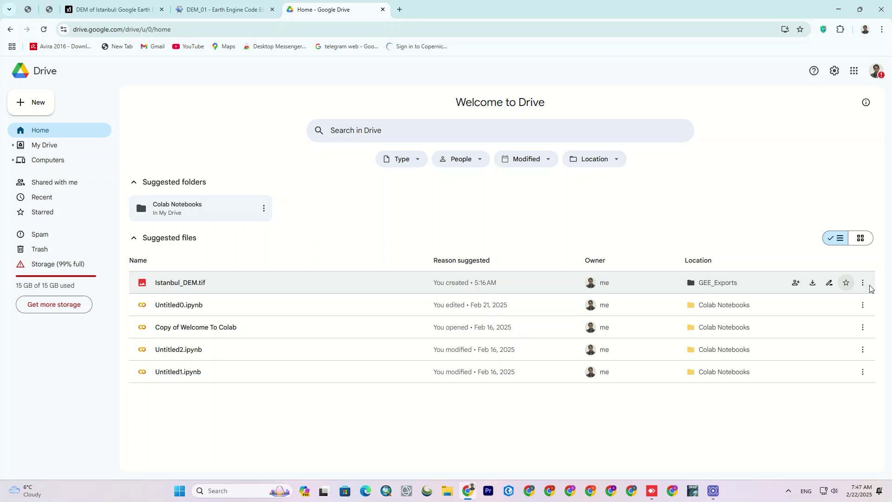
left_click(845, 285)
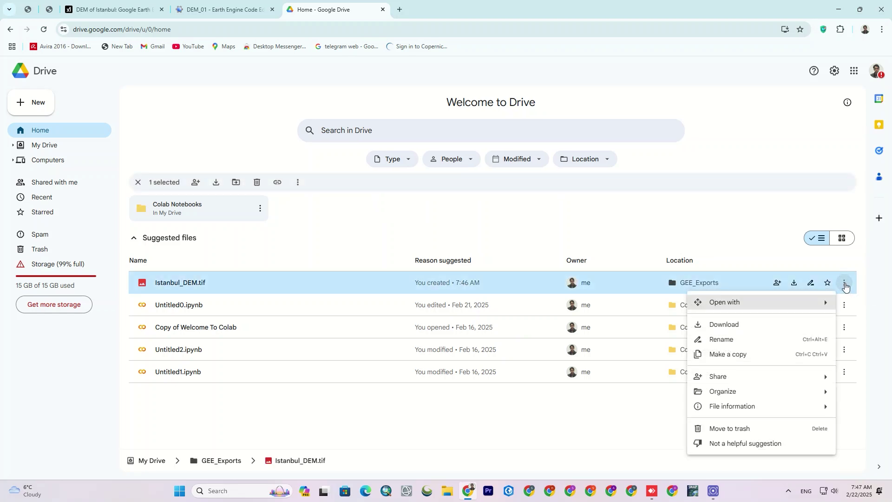
left_click(744, 323)
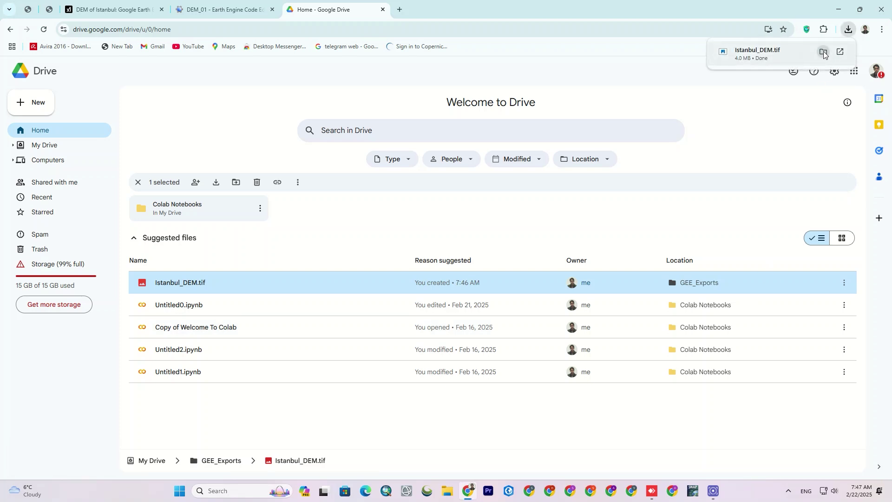
left_click(823, 54)
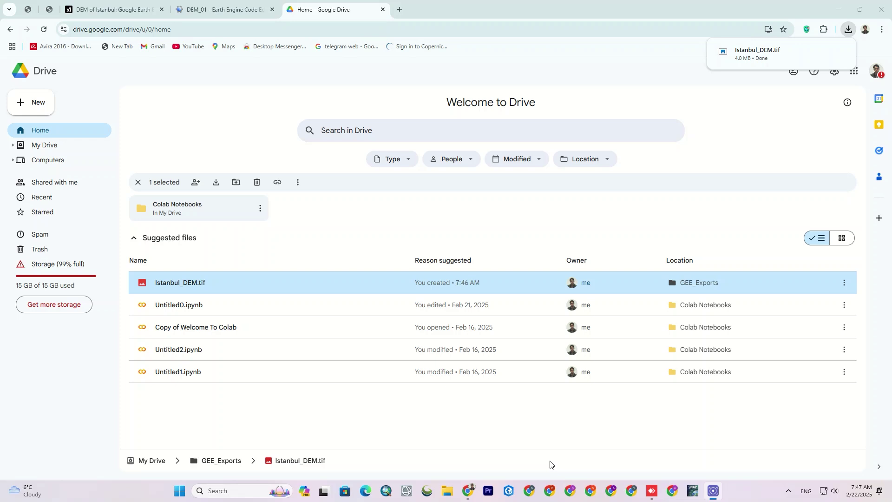
left_click(246, 490)
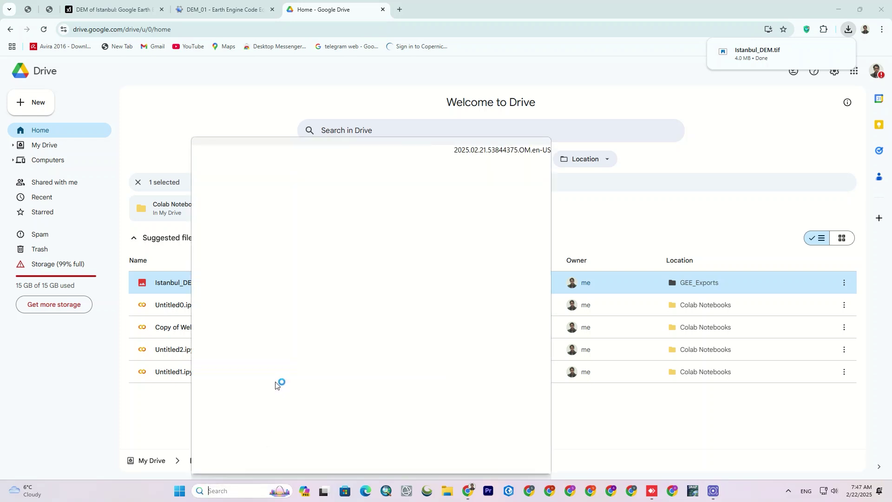
- Launch QGIS 3.36, add Istanbul_DEM.tif from Downloads, and dismiss the plugin updates notice
left_click(278, 368)
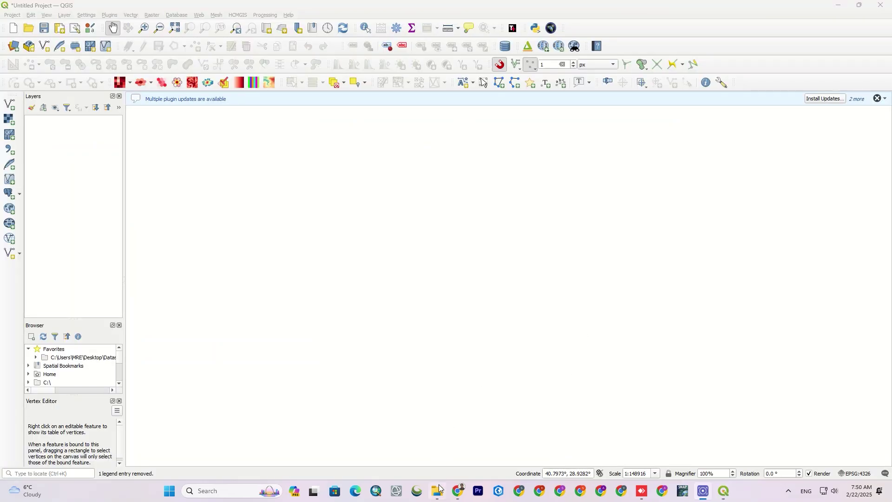
left_click(439, 488)
left_click_drag(399, 194, 213, 187)
left_click(678, 99)
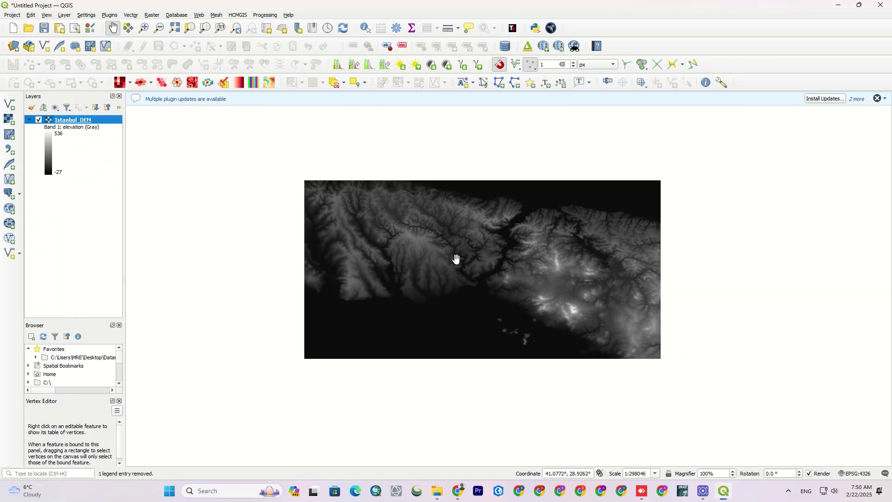
scroll(457, 258, "down", 1)
left_click(885, 99)
left_click(859, 108)
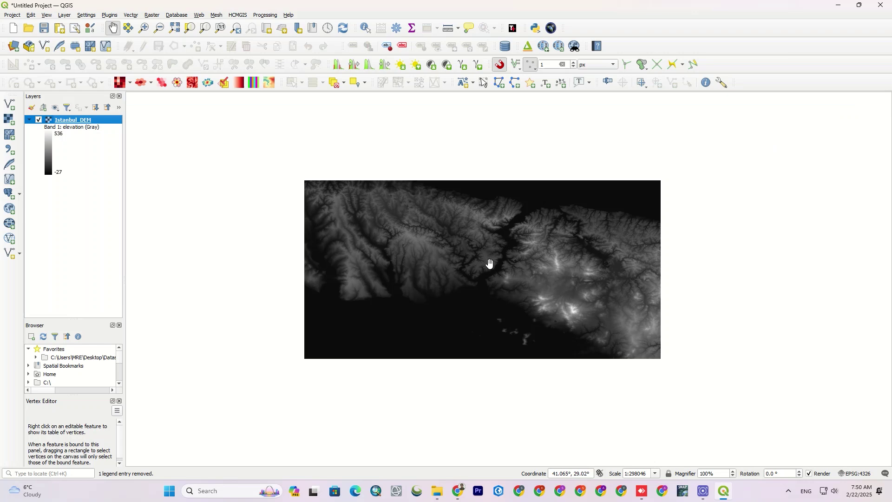
left_click(545, 47)
- Add QuickMapServices Google Satellite beneath Istanbul_DEM and toggle the DEM to compare
mouse_move(595, 81)
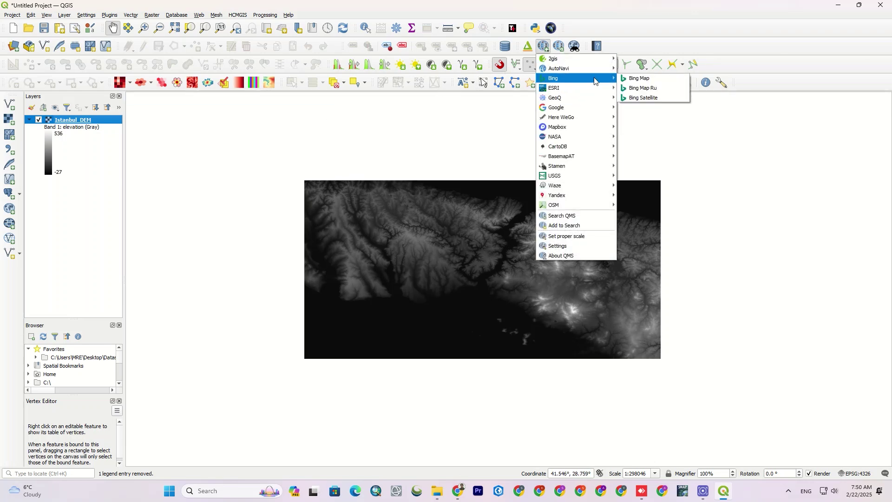
mouse_move(576, 108)
left_click(632, 136)
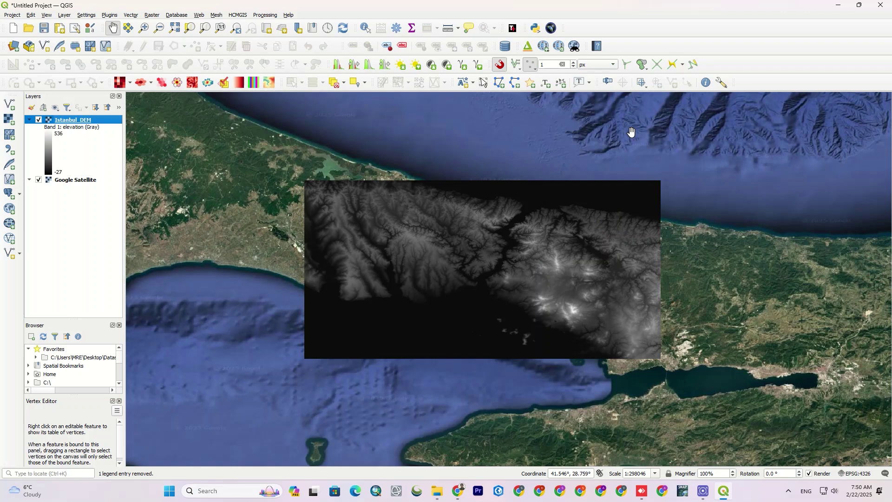
left_click(39, 120)
scroll(460, 241, "down", 1)
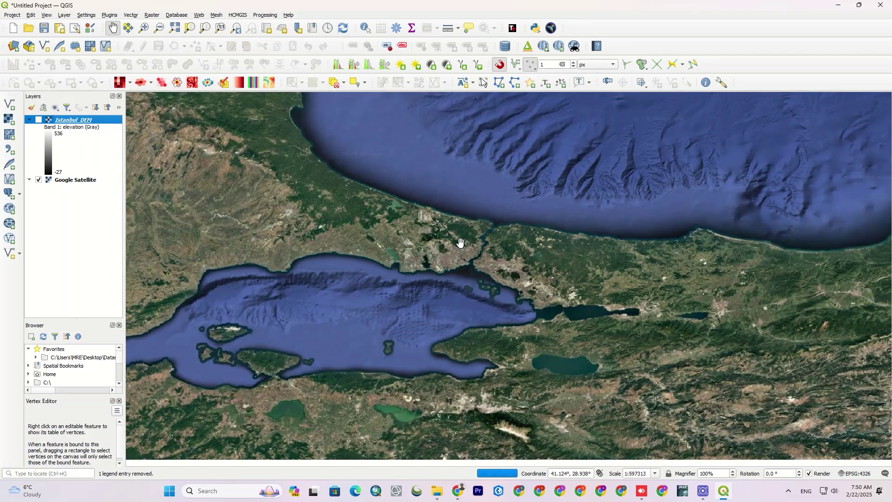
scroll(460, 242, "down", 1)
scroll(460, 242, "down", 1)
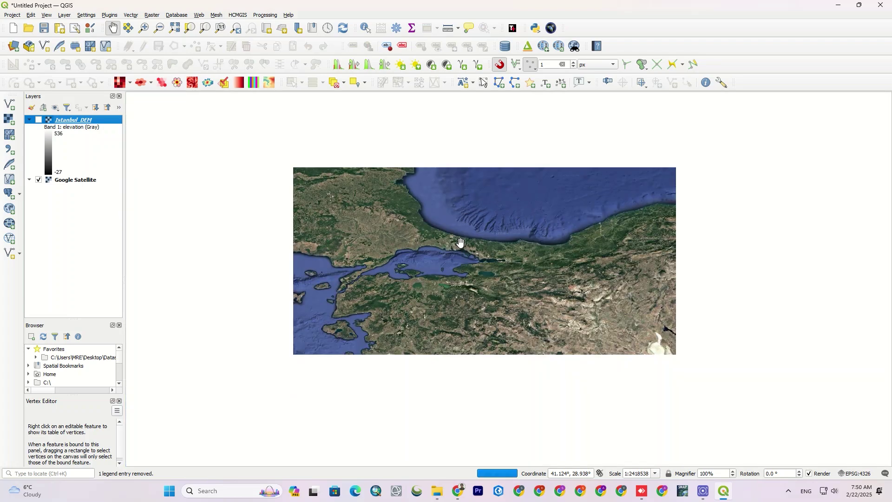
left_click(39, 120)
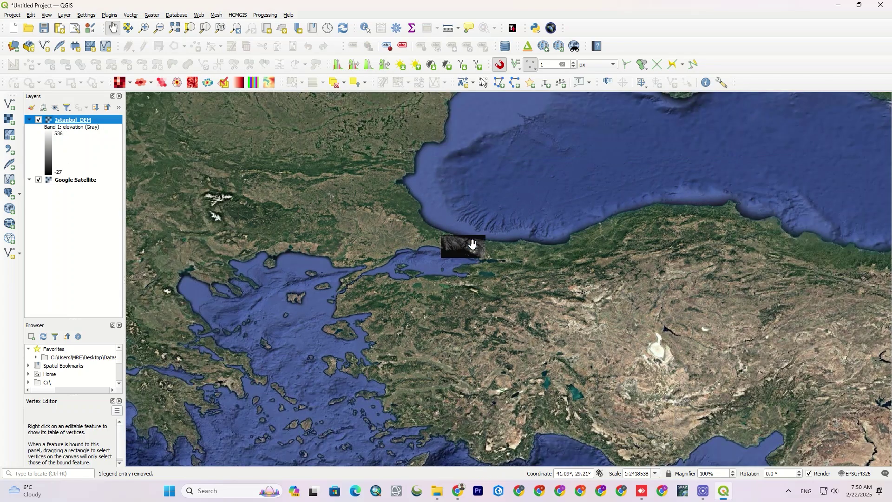
scroll(471, 243, "up", 2)
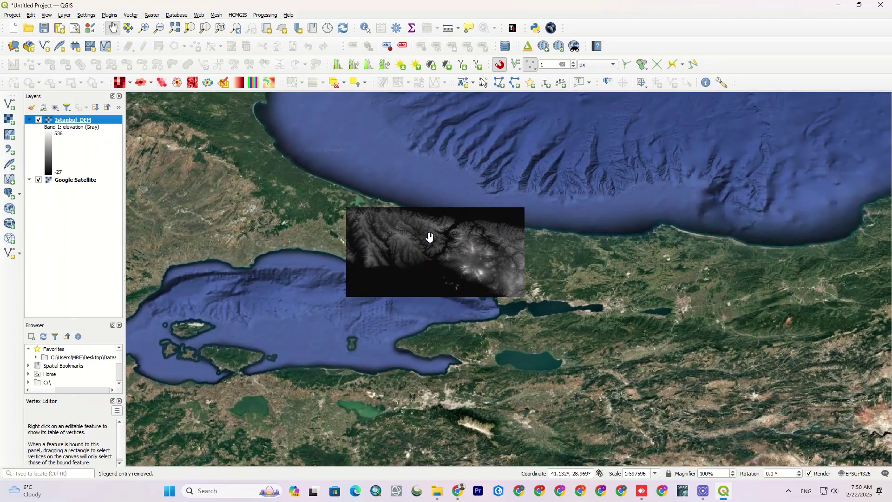
scroll(427, 234, "up", 1)
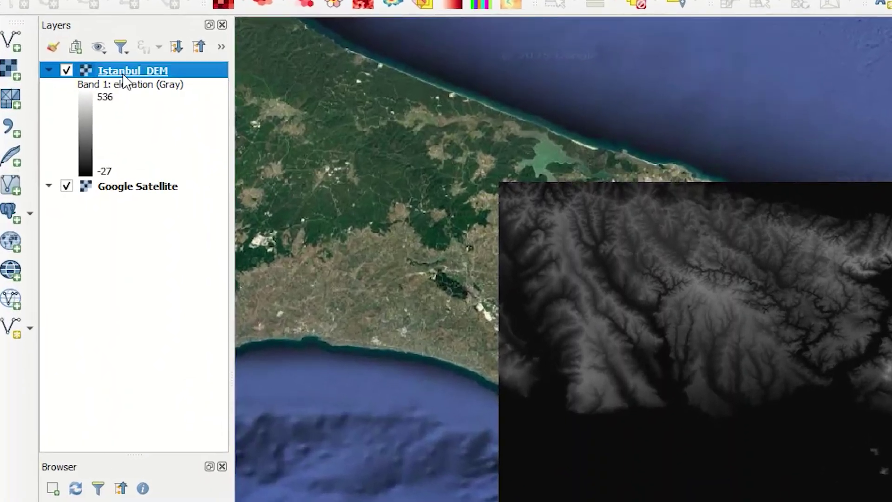
- Set the Istanbul_DEM layer's render type to Paletted/Unique values in its properties
right_click(82, 108)
left_click(228, 478)
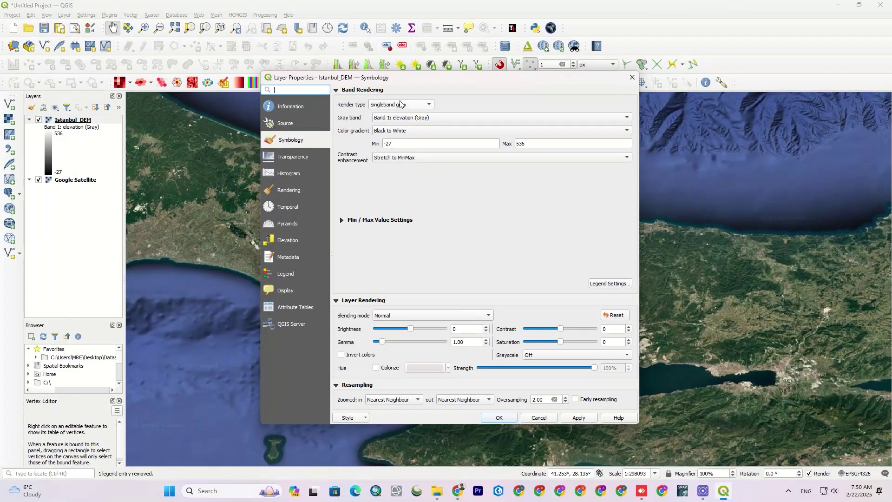
left_click(401, 104)
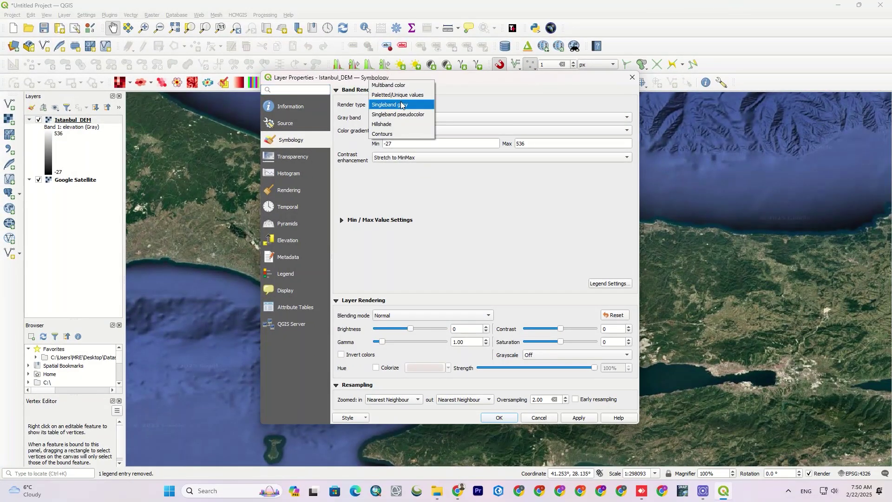
left_click(403, 86)
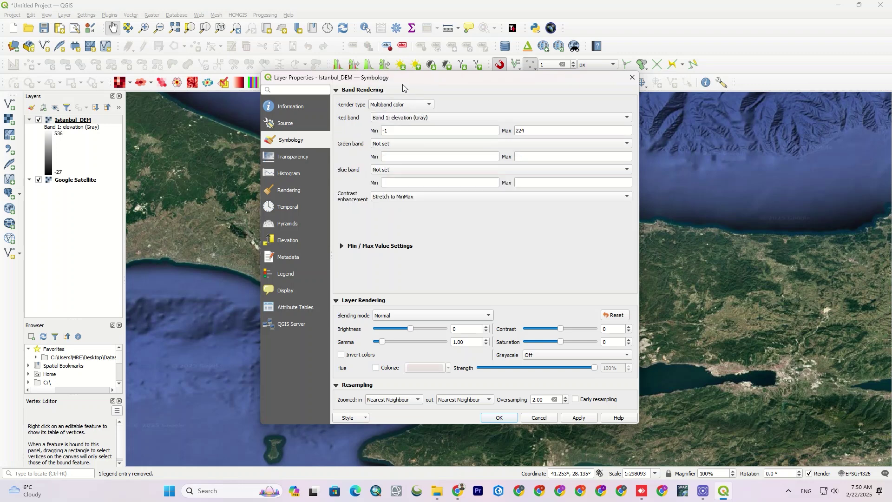
left_click(400, 108)
left_click(401, 114)
- Classify the elevation values with the Turbo colour ramp, apply, and close the properties
left_click(616, 131)
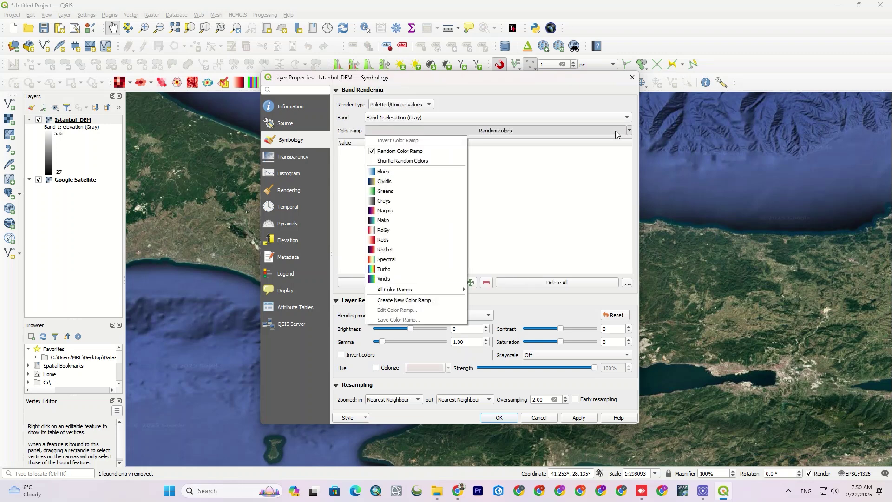
left_click(629, 132)
left_click(629, 132)
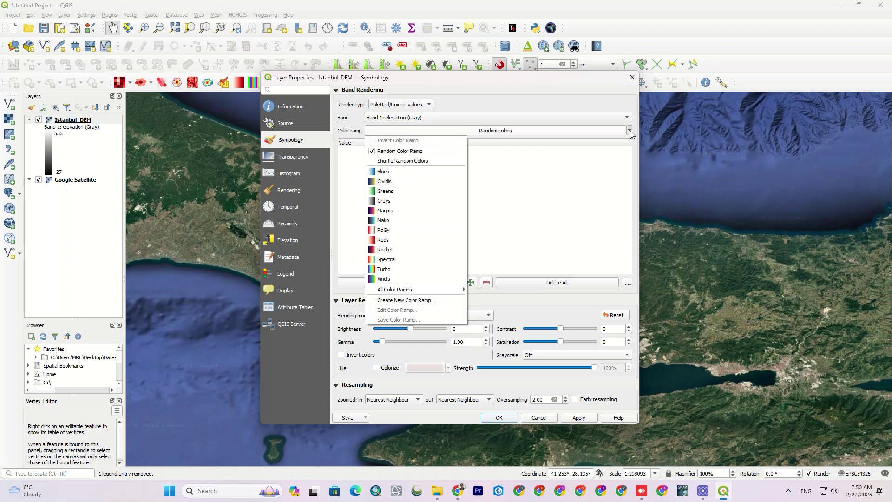
left_click(403, 269)
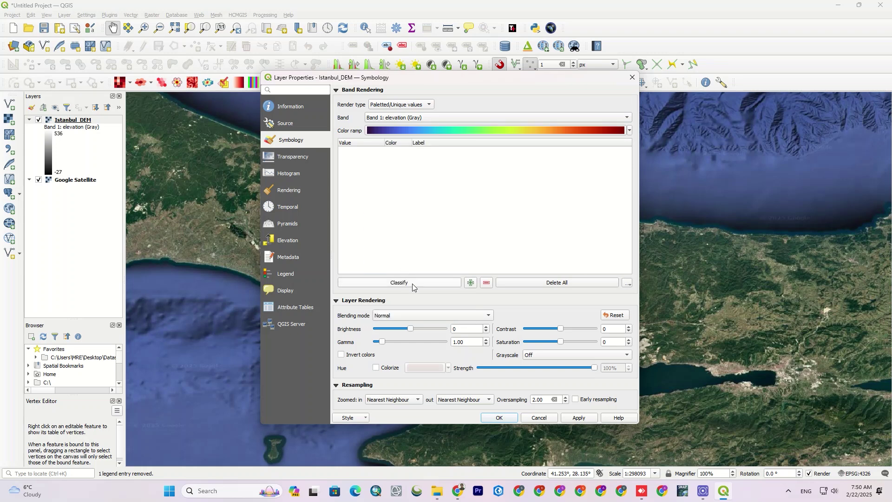
left_click(412, 284)
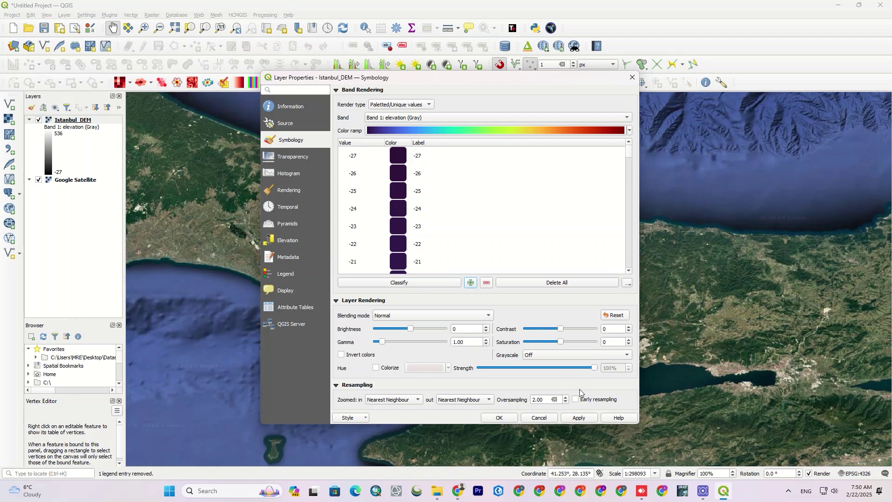
left_click(581, 419)
left_click(498, 418)
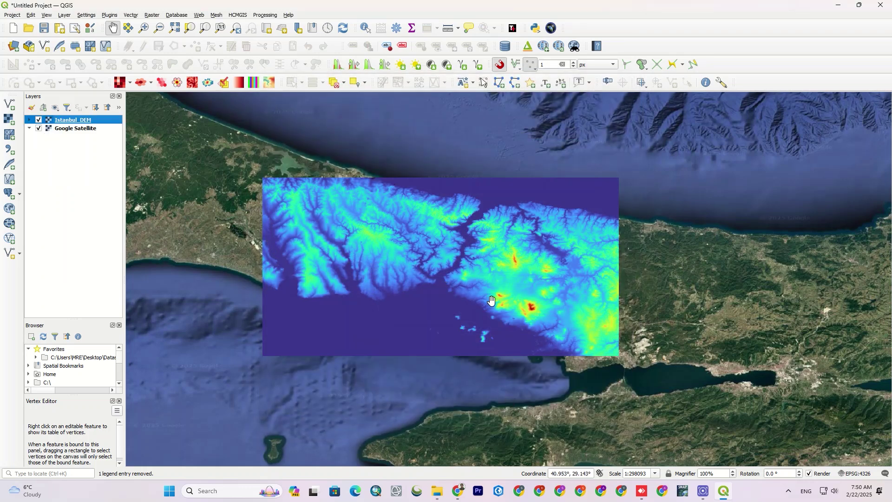
- Zoom in on the Turbo Istanbul DEM, toggle it against the satellite imagery, and reposition the view
scroll(563, 295, "up", 1)
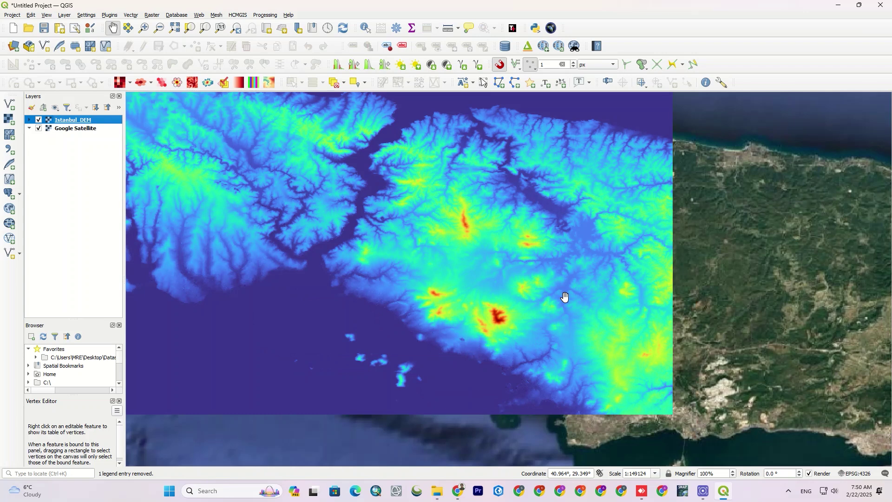
left_click(39, 120)
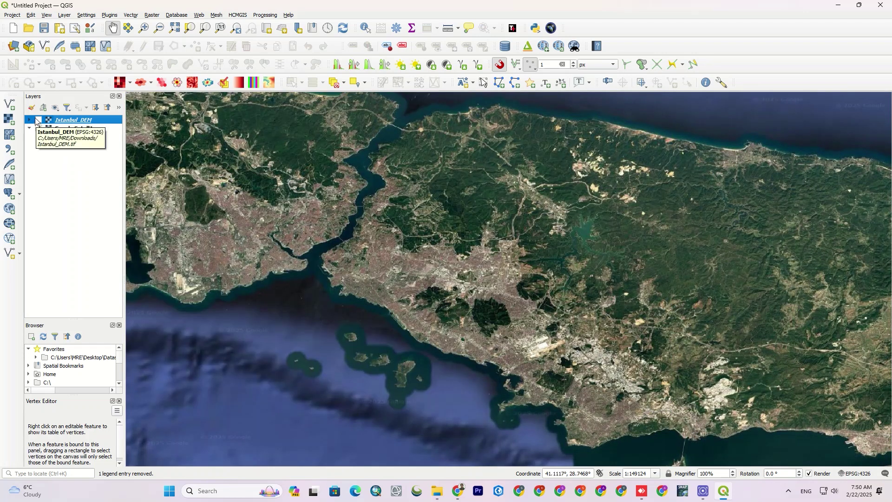
left_click(38, 120)
left_click_drag(339, 204, 484, 229)
left_click_drag(412, 214, 438, 225)
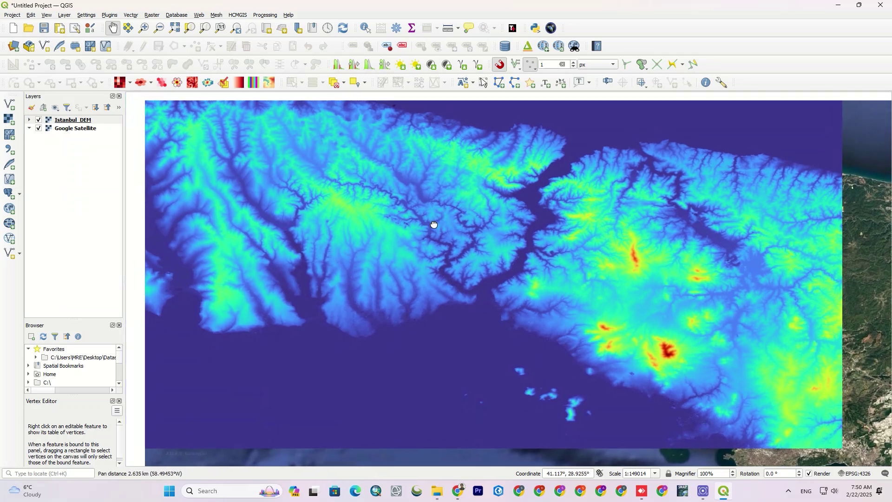
scroll(394, 203, "up", 2)
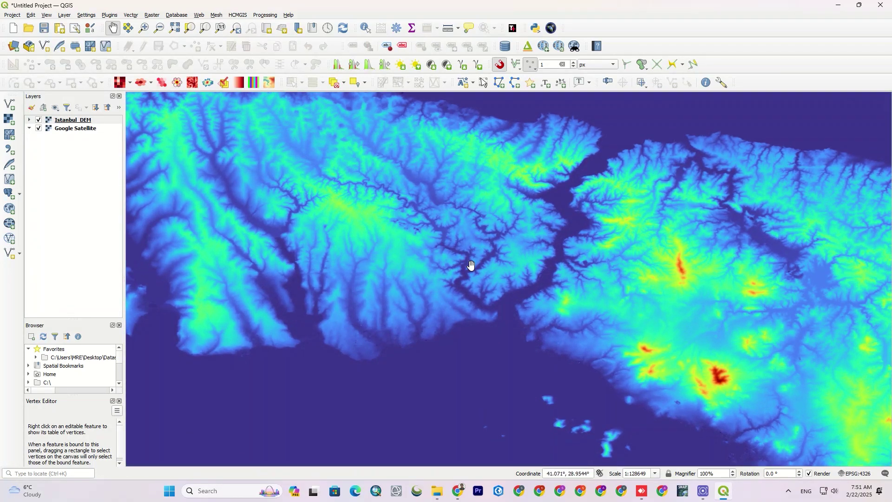
- Copy the Tehran DEM export script from Grok's reply and return to the Earth Engine tab
left_click(460, 492)
left_click(186, 5)
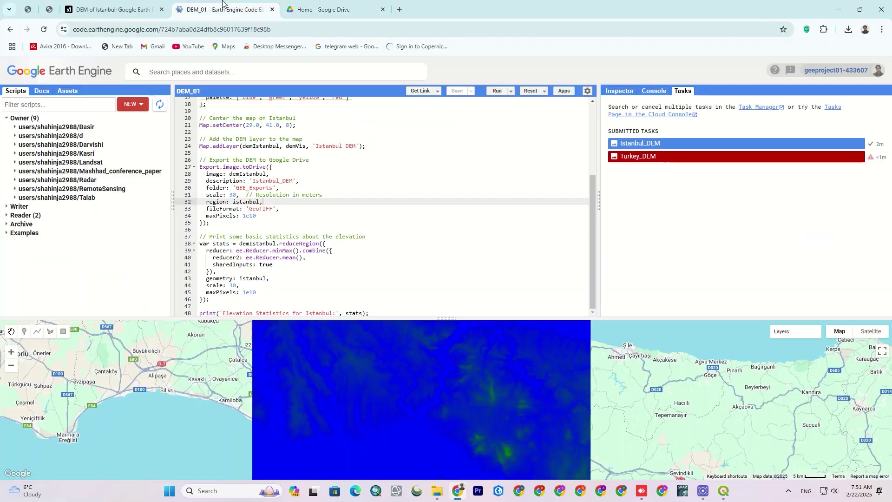
left_click(111, 8)
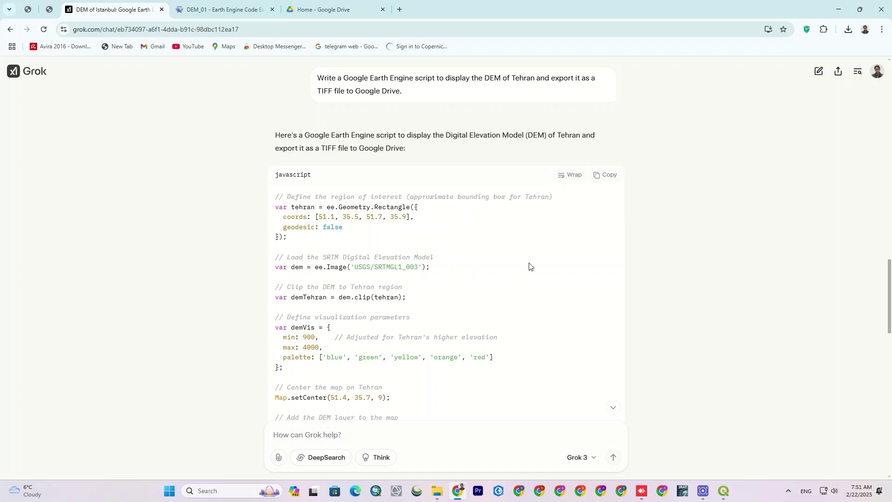
double_click(567, 135)
left_click(603, 175)
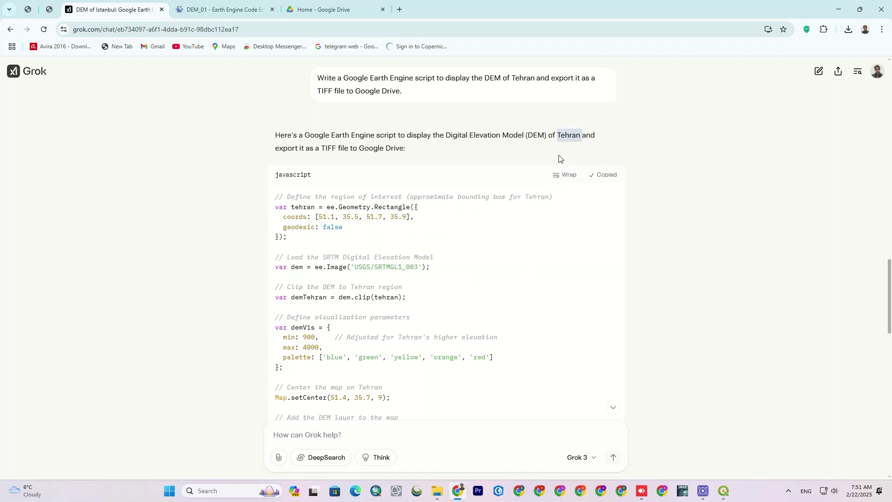
left_click(218, 9)
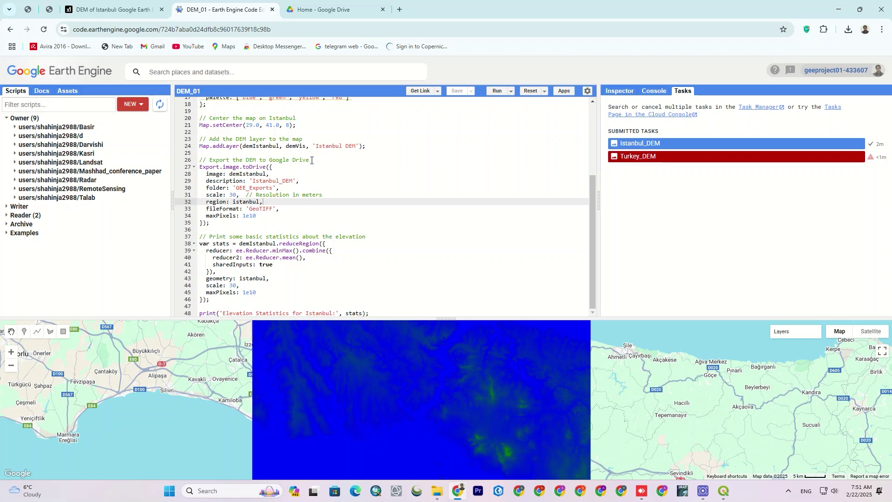
- Create a new script file named DEM_Tehran in the d repository and expand its script list
left_click(136, 110)
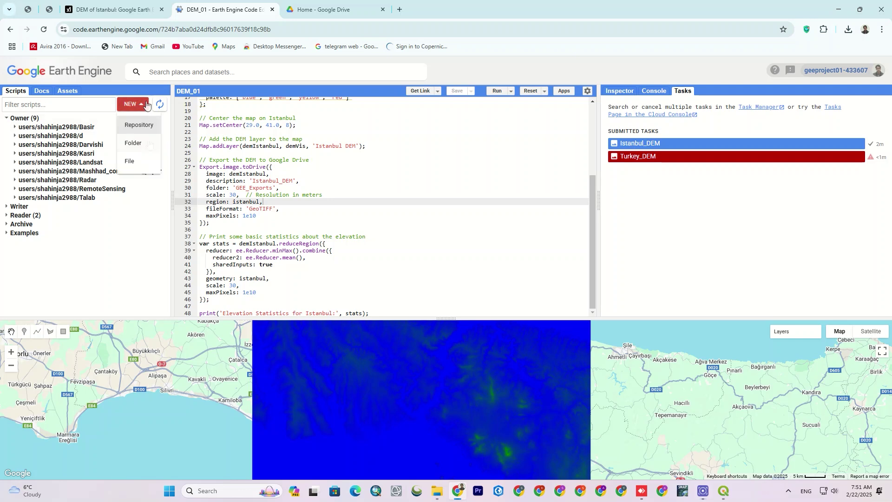
left_click(141, 159)
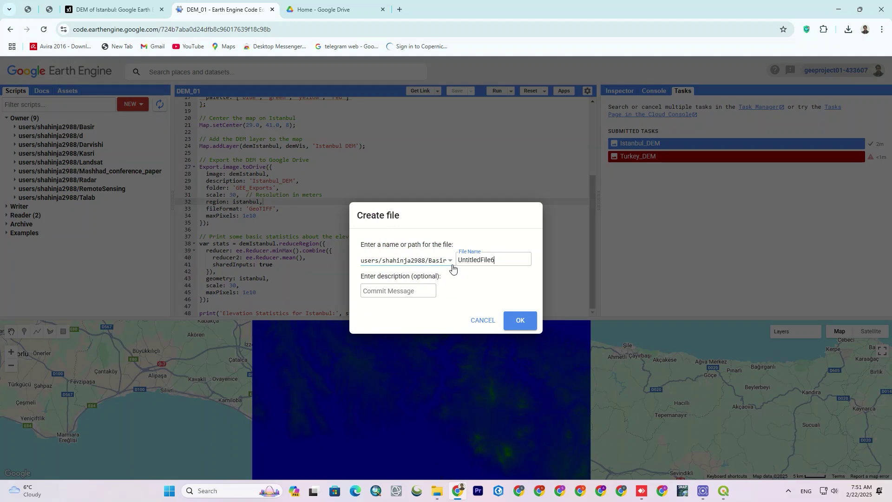
left_click(450, 262)
left_click(453, 286)
left_click_drag(491, 262, 440, 258)
type("DEM")
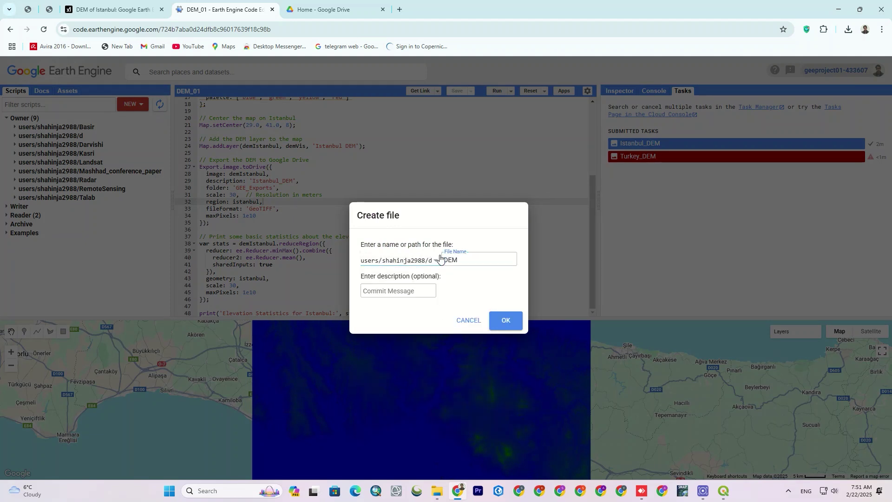
type("_Tehran")
left_click(511, 322)
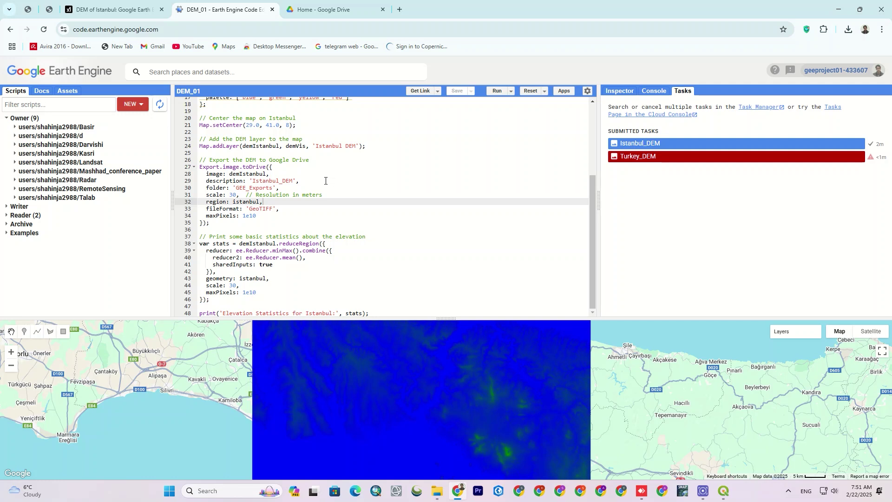
left_click(14, 135)
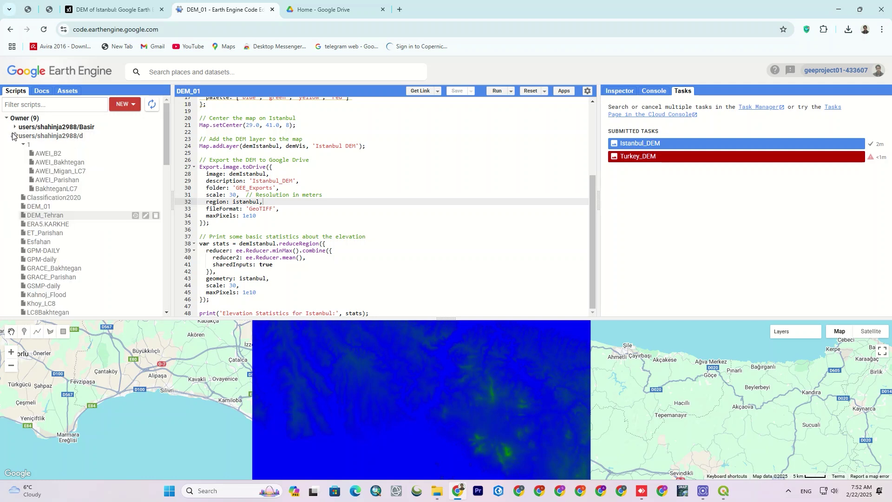
- Paste the copied Tehran script into DEM_Tehran and save it
left_click(42, 215)
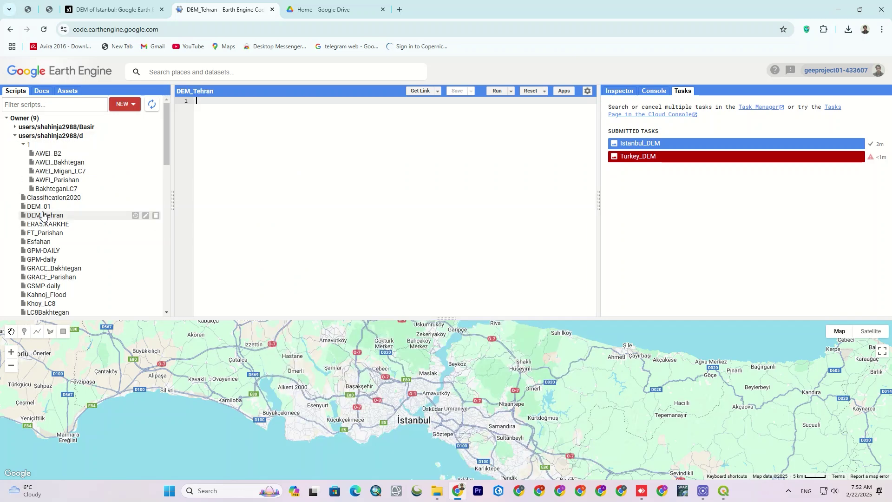
left_click(207, 99)
key("ctrl+v")
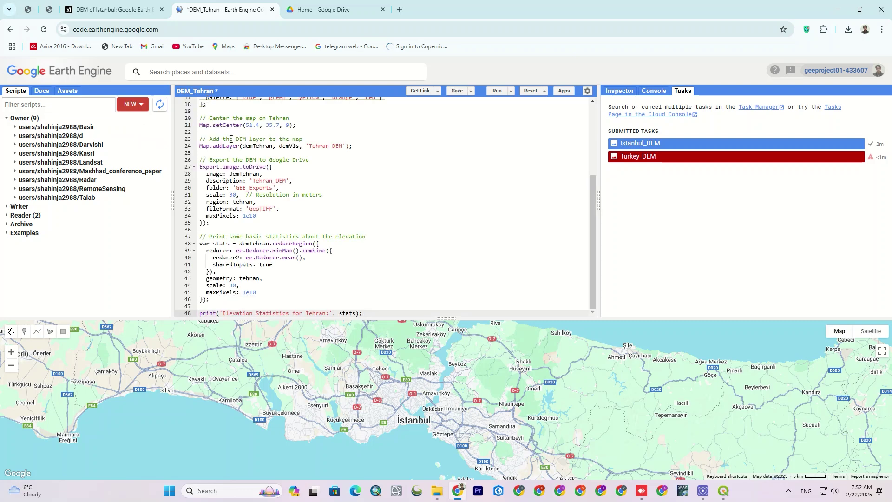
left_click(456, 93)
- Run the script, toggle the Tehran DEM layer, and check elevation statistics (max 3951, min 971)
left_click(495, 89)
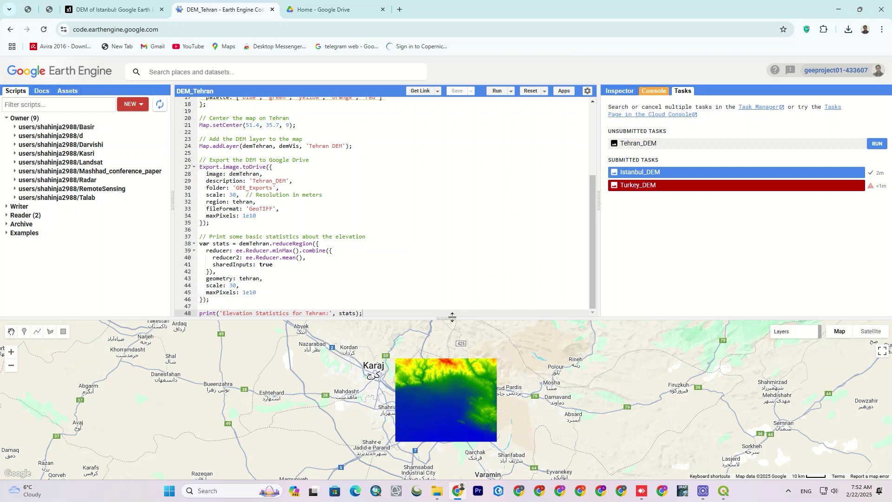
left_click_drag(452, 316, 447, 192)
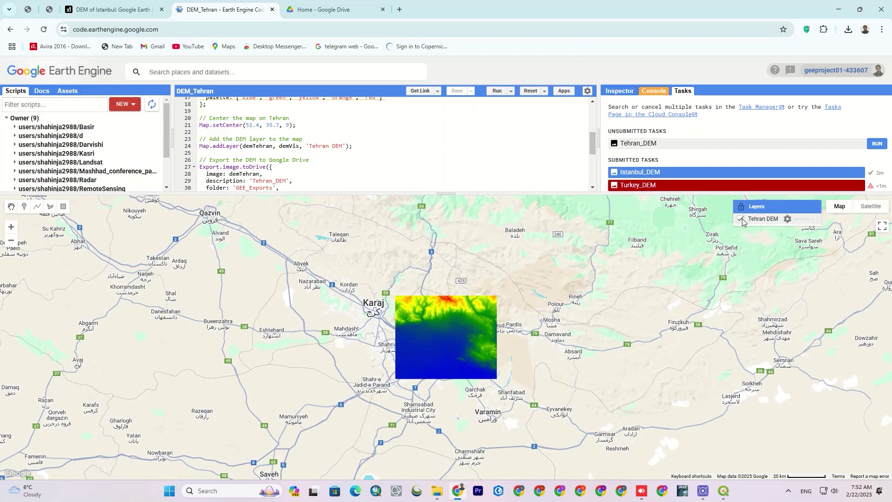
left_click(741, 219)
left_click(742, 220)
left_click(741, 219)
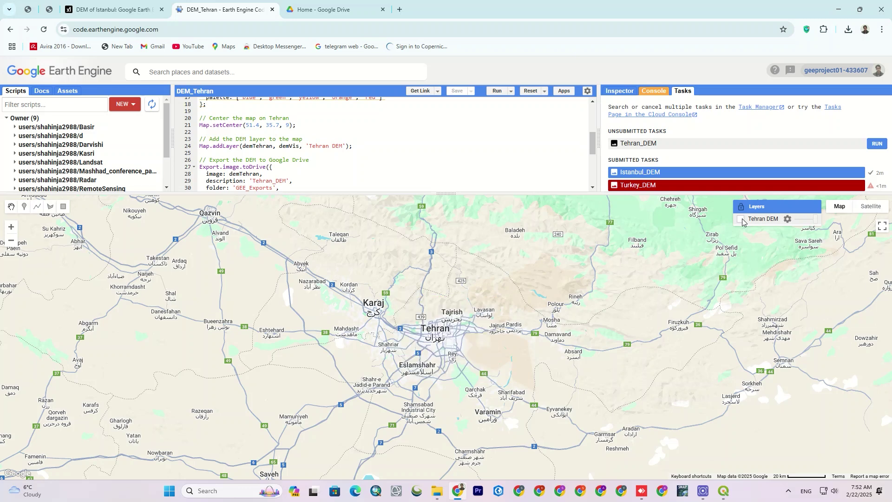
left_click(741, 219)
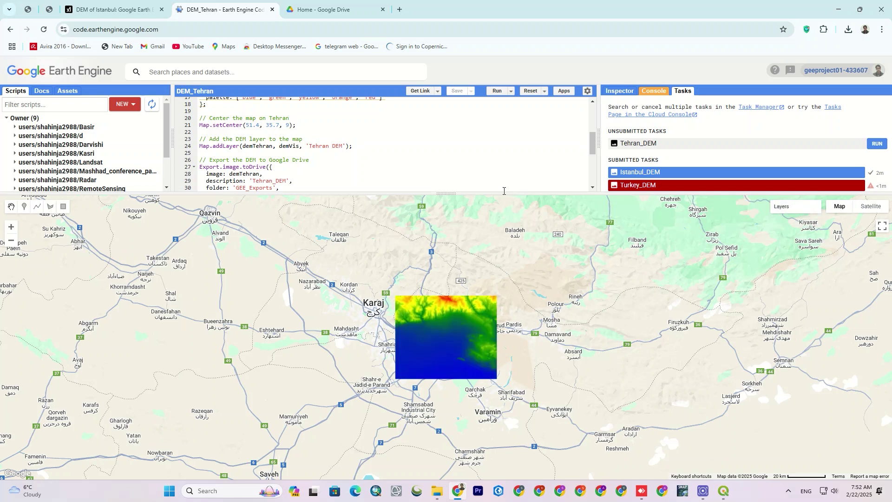
left_click_drag(501, 194, 526, 239)
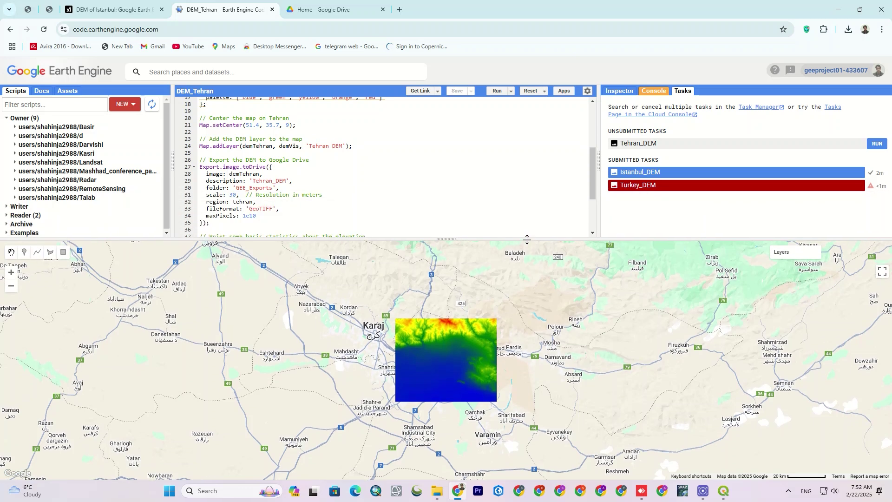
left_click(648, 89)
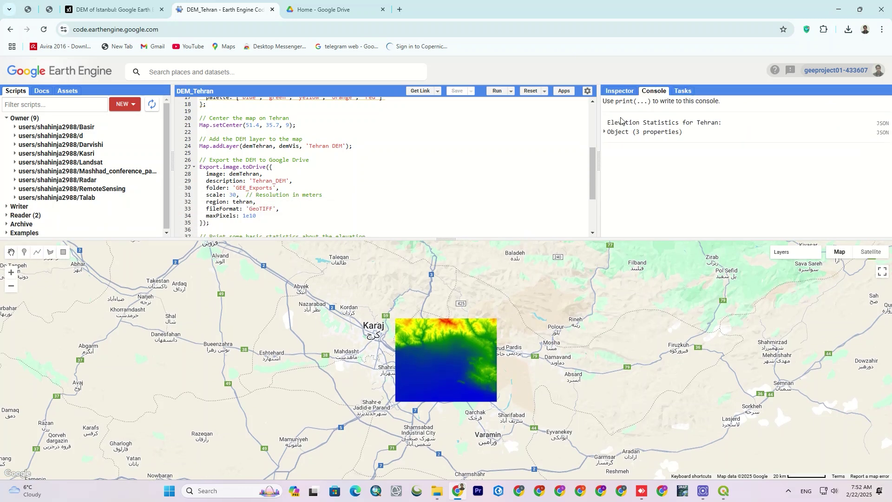
left_click(604, 131)
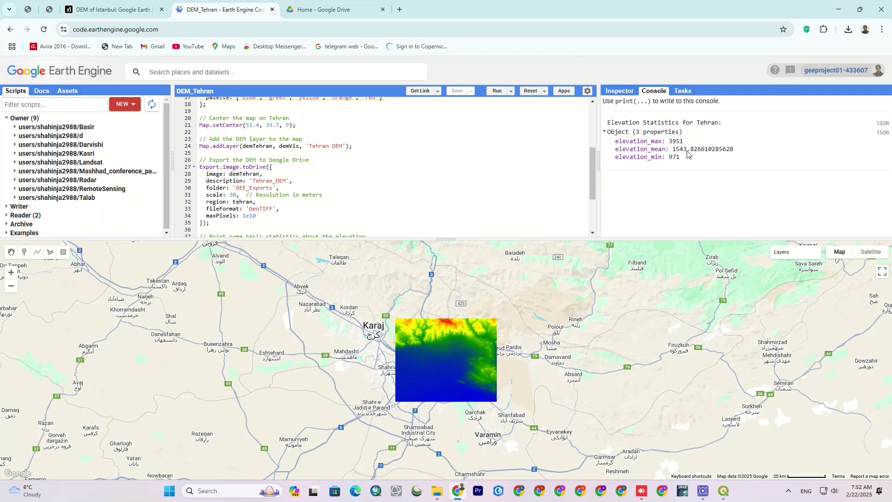
left_click(682, 91)
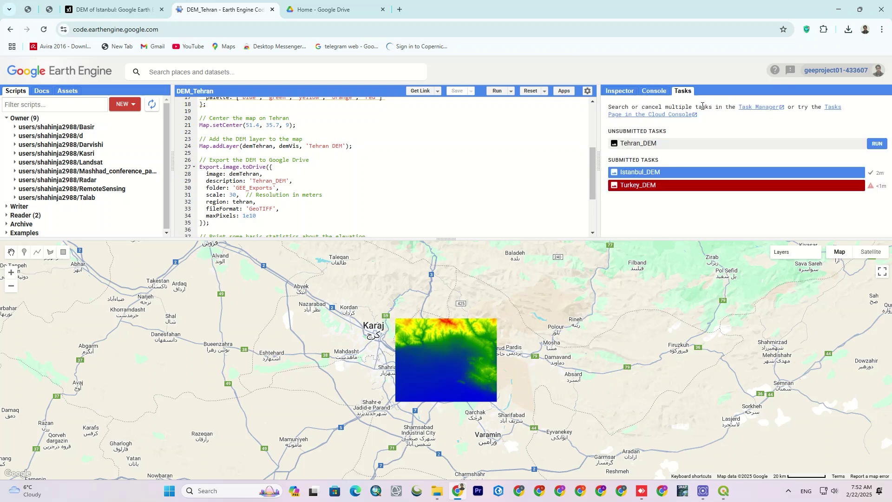
left_click(876, 144)
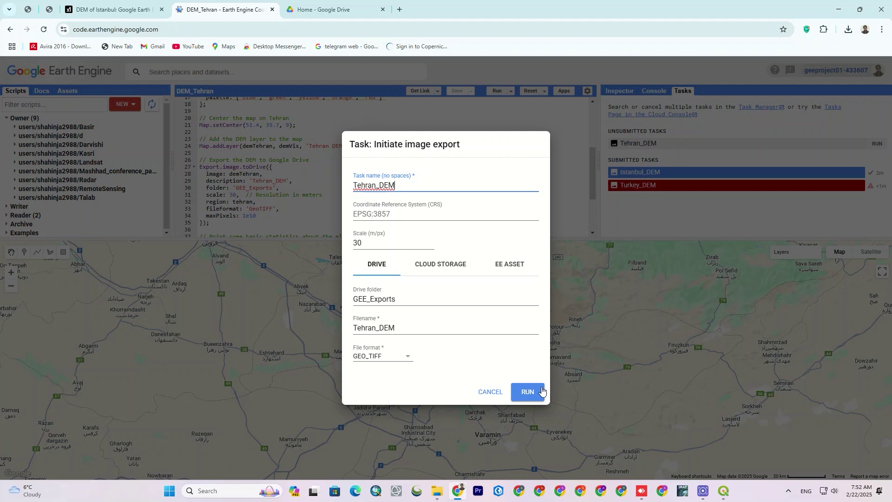
left_click(541, 392)
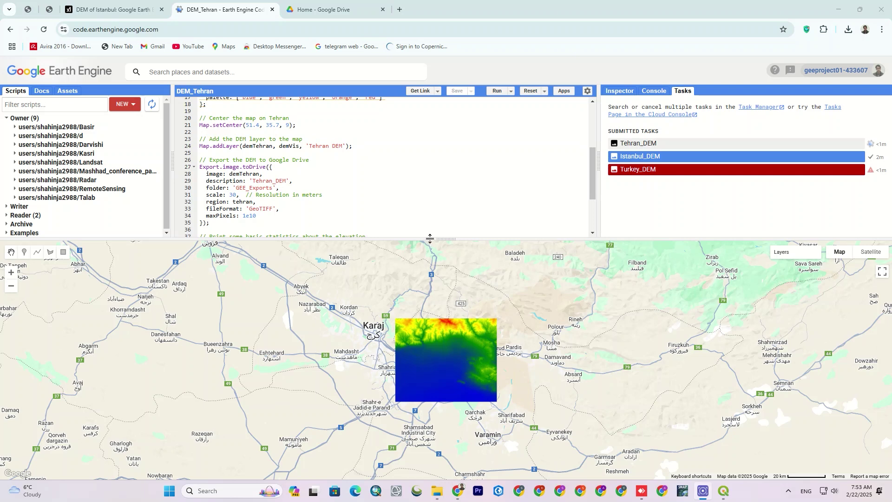
left_click_drag(429, 237, 408, 334)
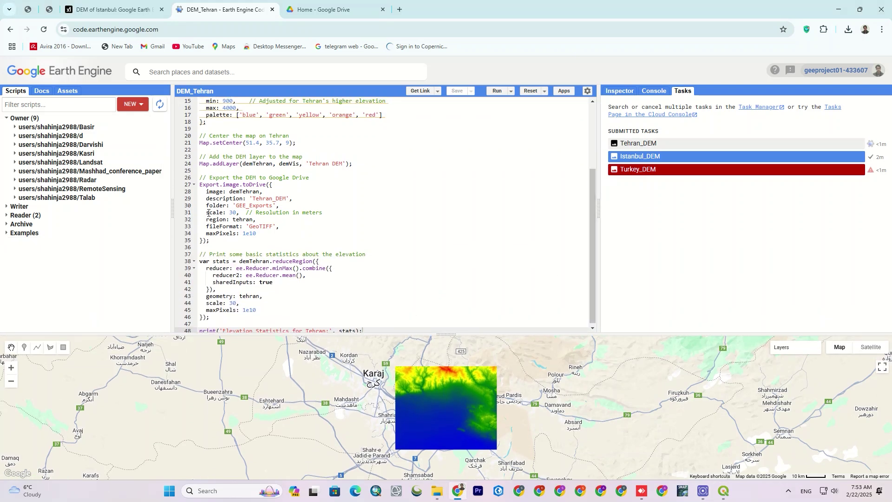
left_click_drag(207, 212, 324, 210)
left_click(246, 212)
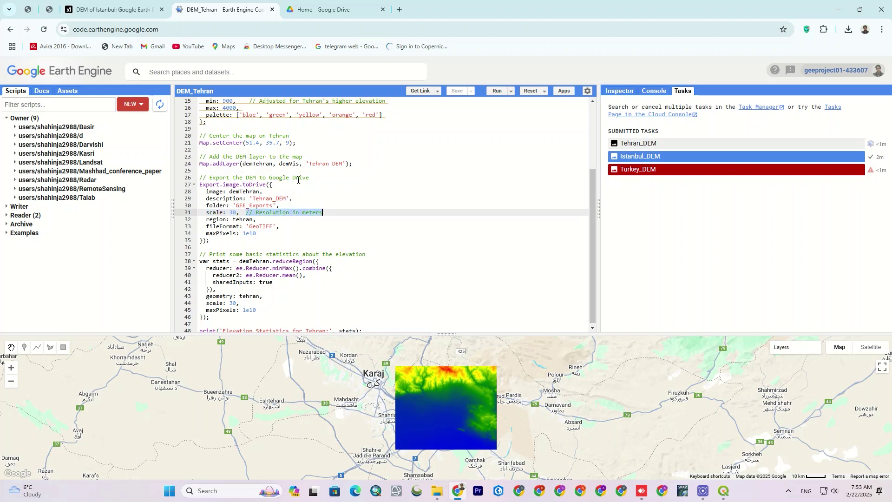
left_click_drag(218, 240, 200, 185)
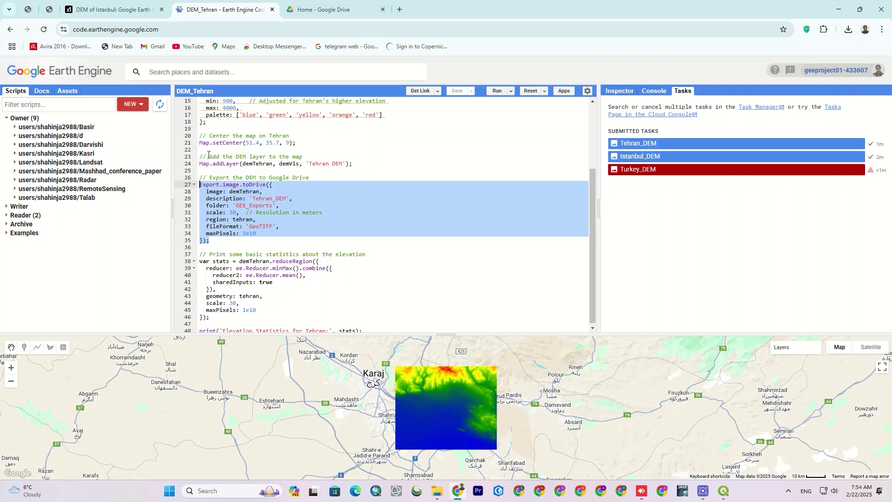
left_click(263, 156)
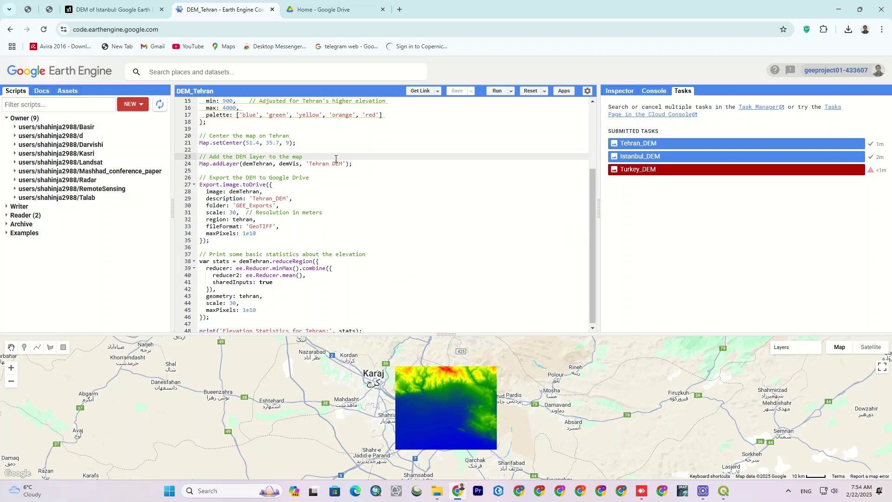
left_click_drag(353, 163, 203, 156)
scroll(219, 158, "up", 3)
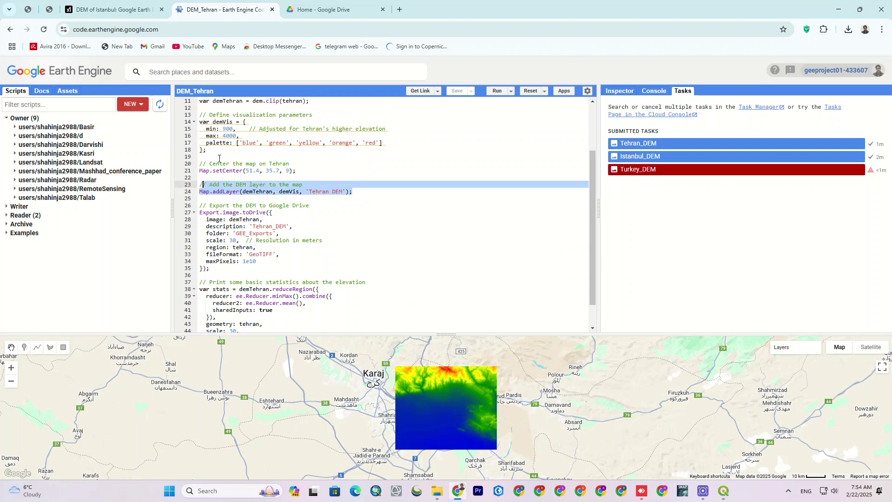
left_click(377, 297)
scroll(376, 298, "down", 3)
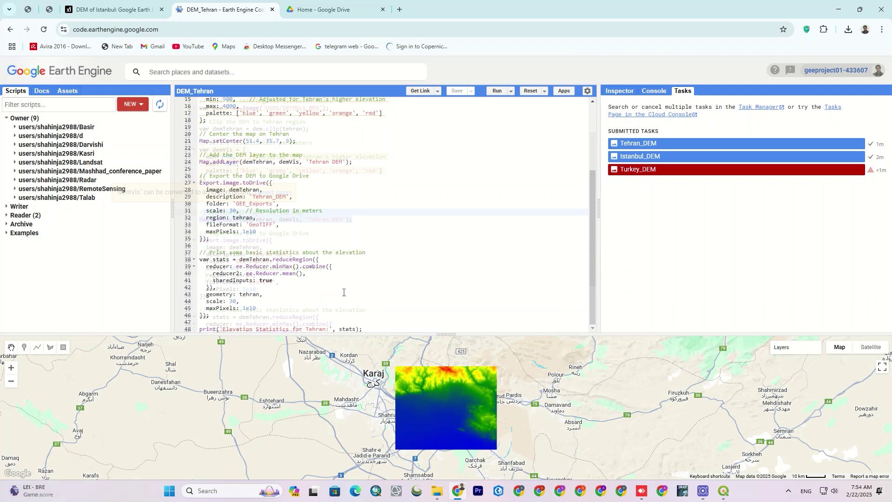
- Download Tehran_DEM.tif from the reloaded Google Drive, then bring QGIS forward
left_click(778, 146)
left_click(324, 3)
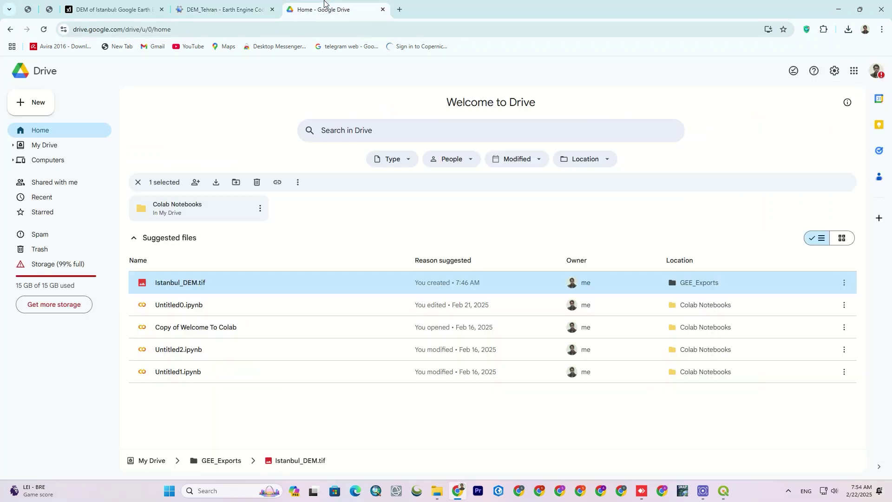
left_click(44, 30)
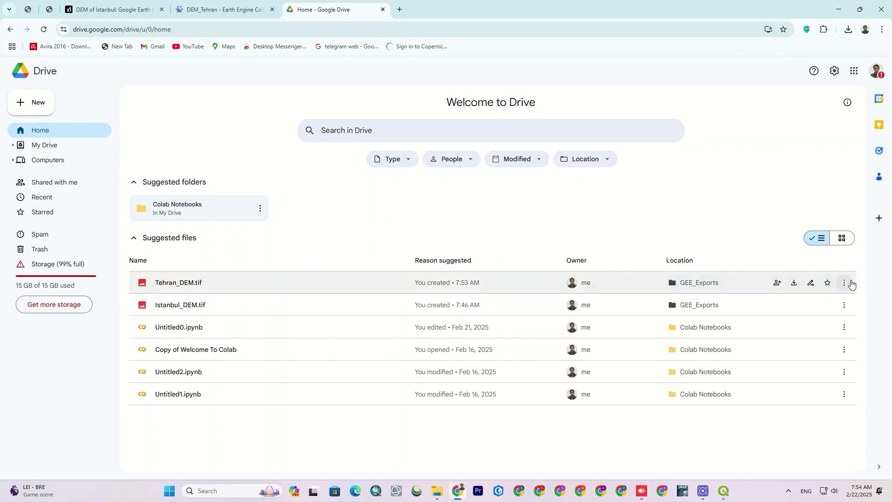
left_click(846, 286)
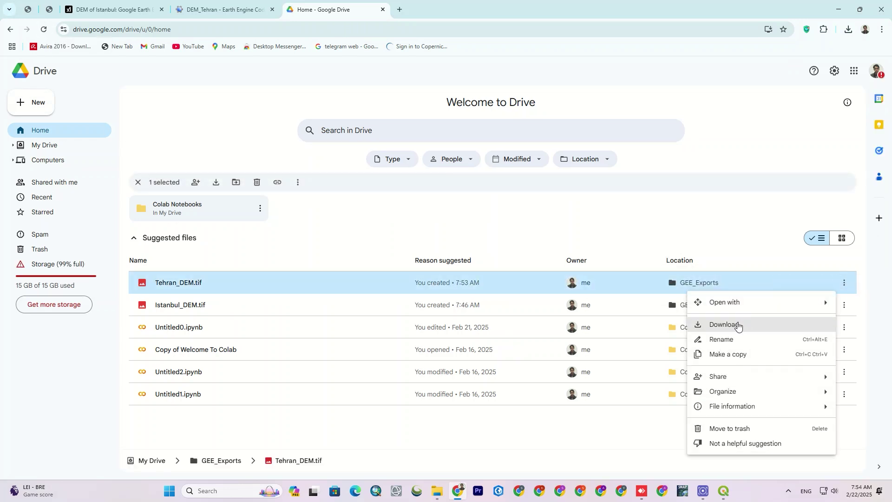
left_click(740, 325)
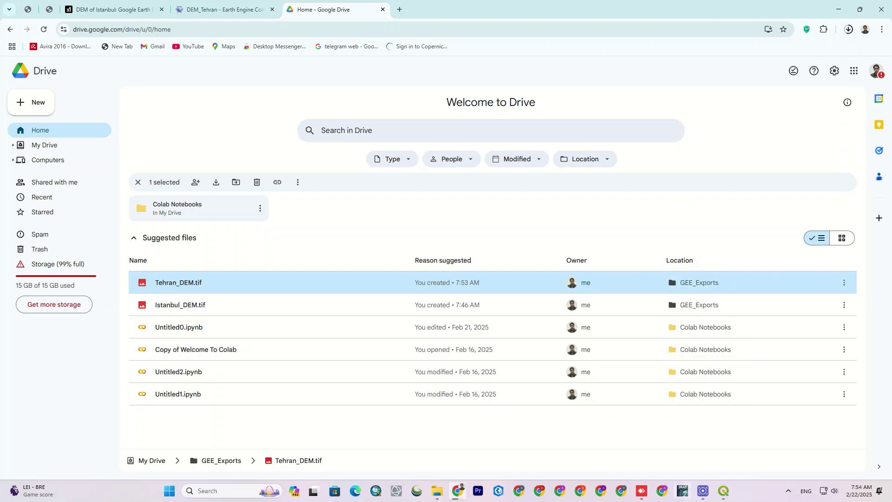
mouse_move(725, 499)
left_click(722, 446)
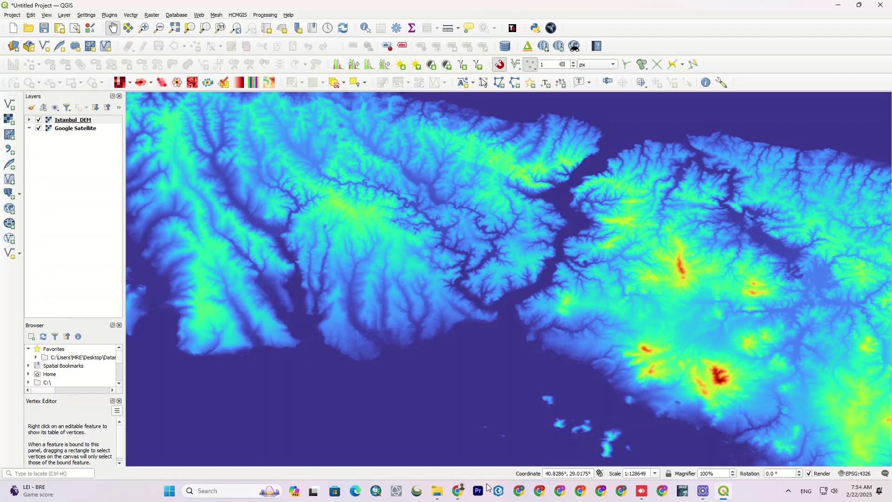
- Add the downloaded Tehran_DEM file from its folder to the QGIS map
left_click(457, 491)
left_click(822, 51)
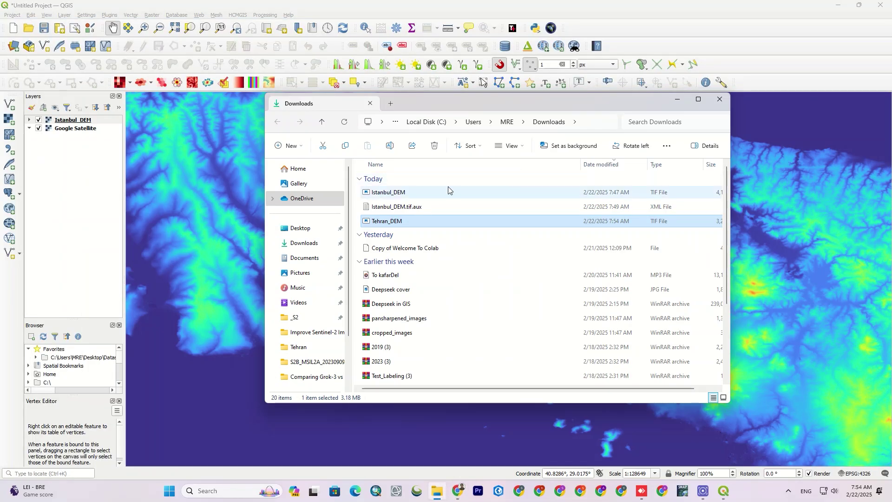
left_click_drag(408, 221, 220, 209)
left_click(682, 102)
- Zoom to the Tehran_DEM extent and toggle it to compare with the satellite imagery
right_click(78, 120)
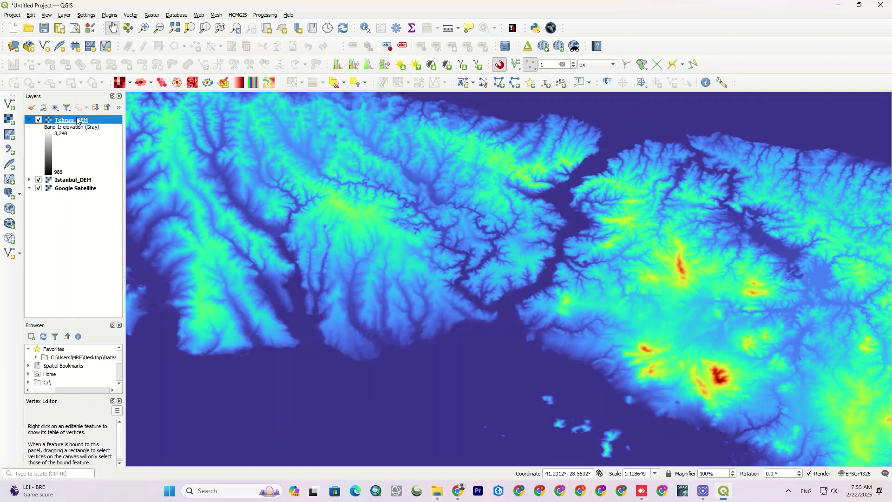
left_click(83, 121)
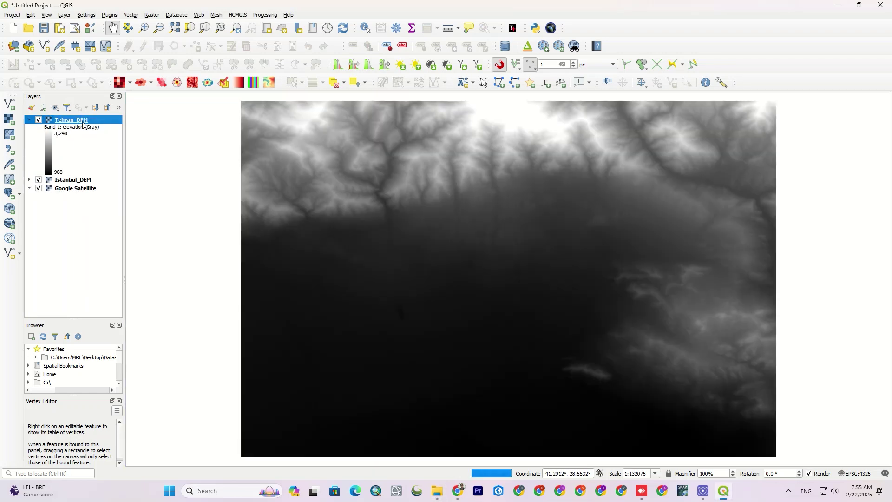
left_click(39, 120)
left_click(38, 120)
left_click(38, 120)
left_click(39, 120)
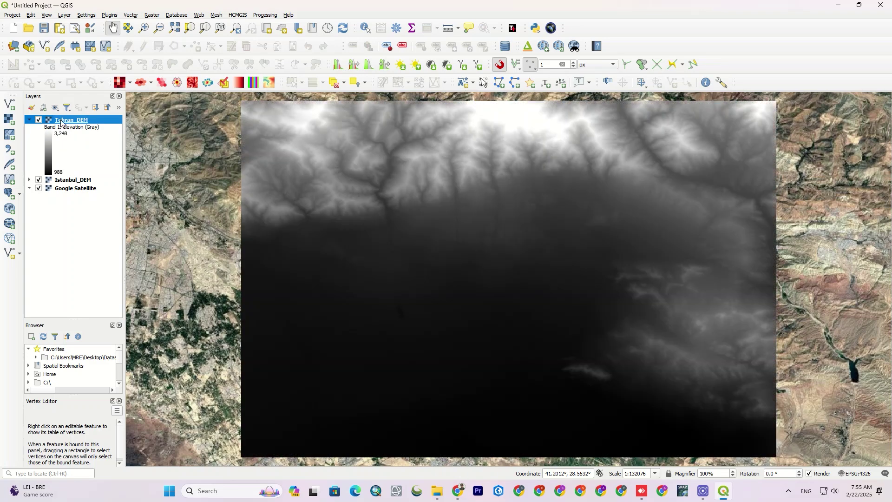
- Render Tehran_DEM as paletted unique values classified with the Spectral ramp and apply it
right_click(58, 120)
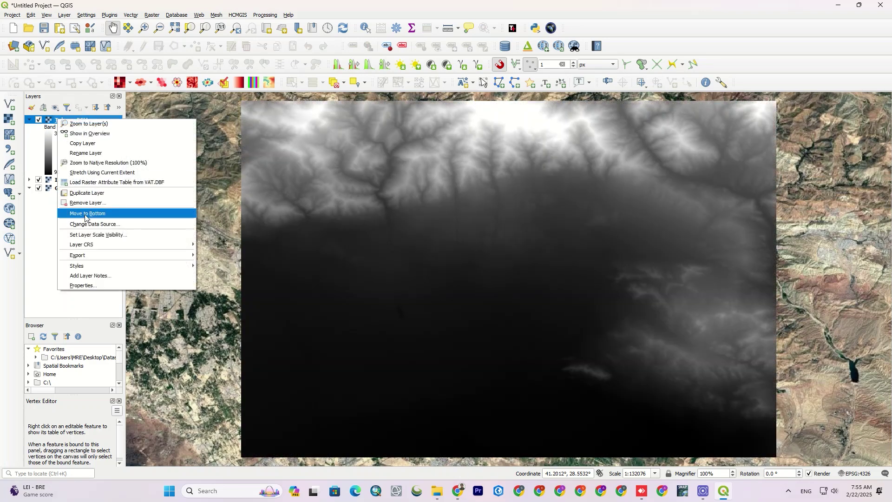
left_click(91, 285)
left_click(395, 106)
left_click(393, 97)
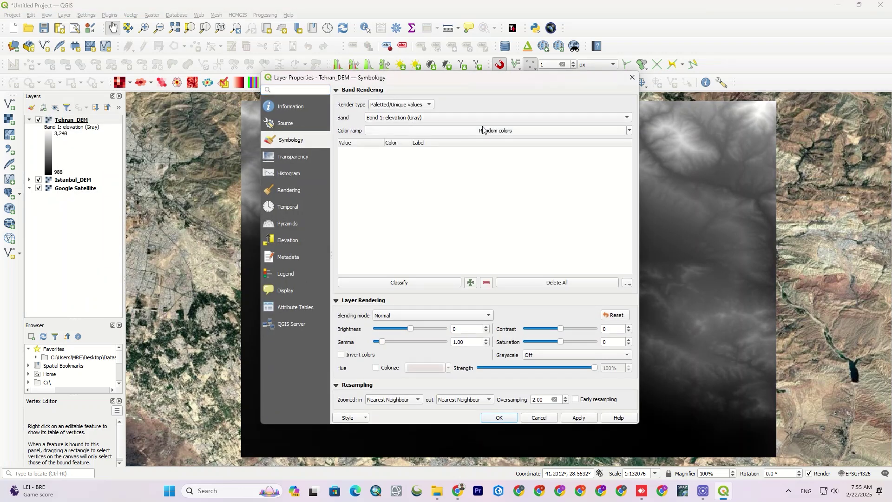
left_click(509, 129)
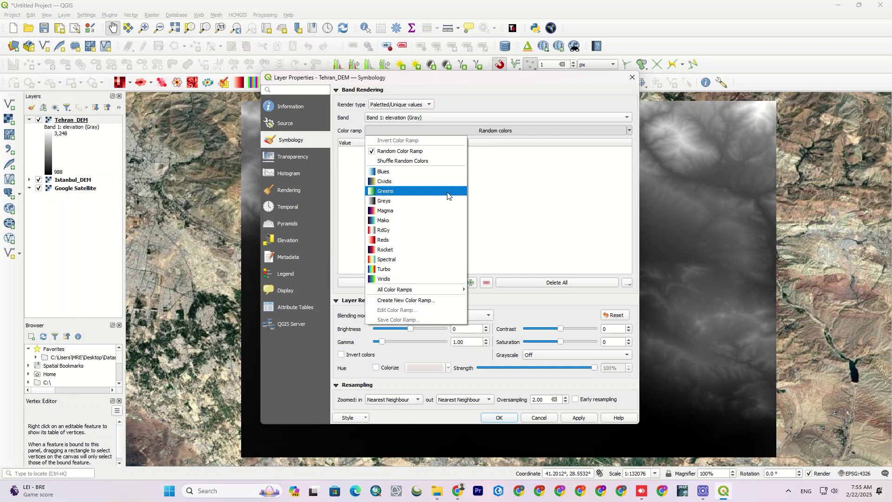
left_click(427, 259)
left_click(409, 281)
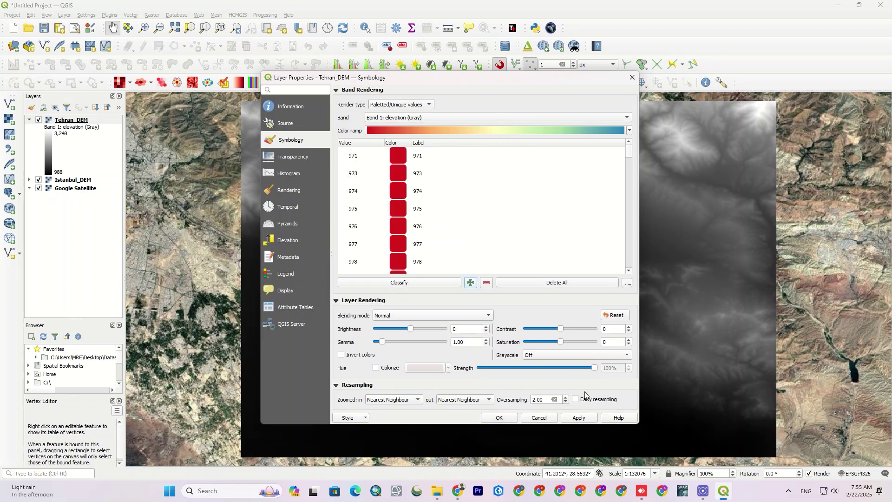
left_click(570, 421)
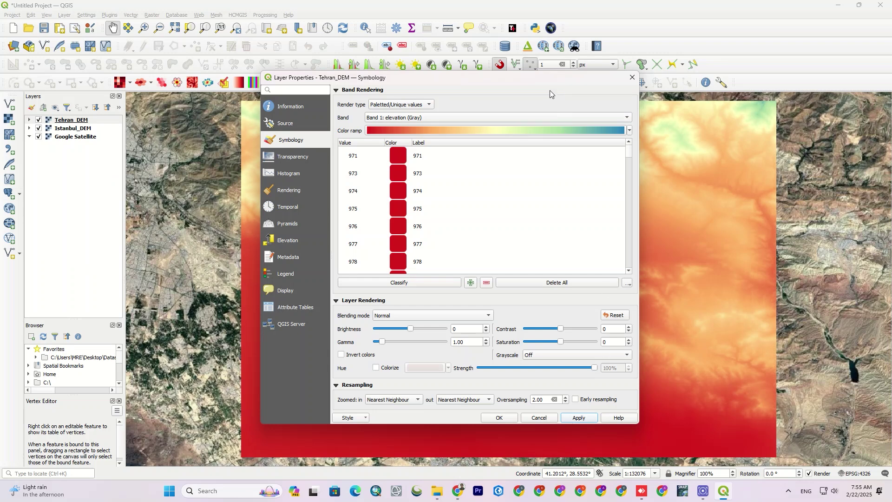
- Switch the colour ramp to Turbo, apply it, and close the layer properties
left_click_drag(547, 86, 292, 63)
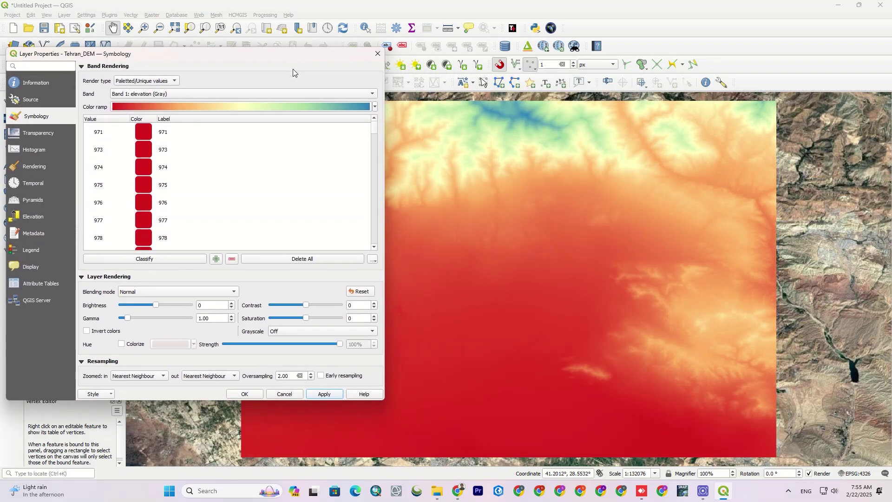
left_click(282, 107)
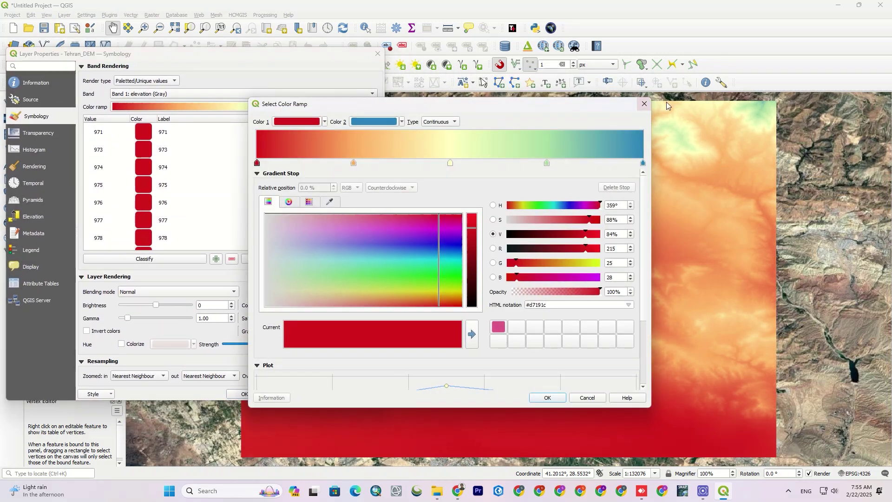
left_click(645, 104)
left_click(376, 107)
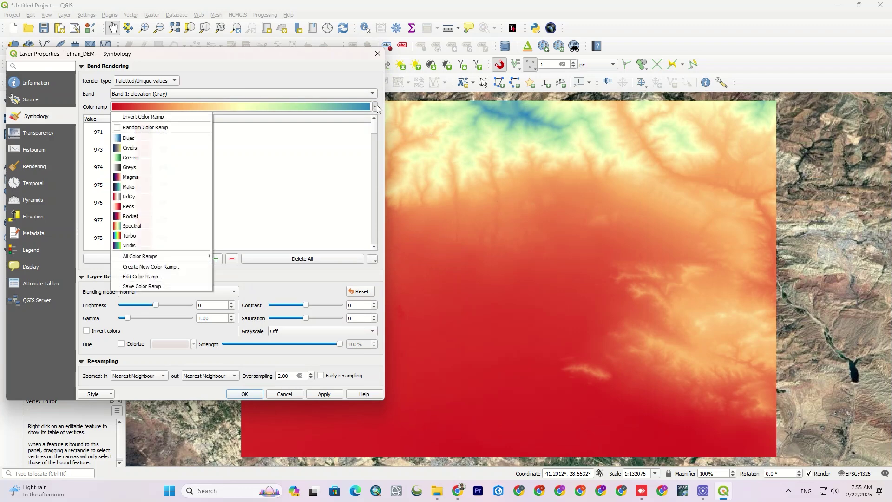
left_click(186, 235)
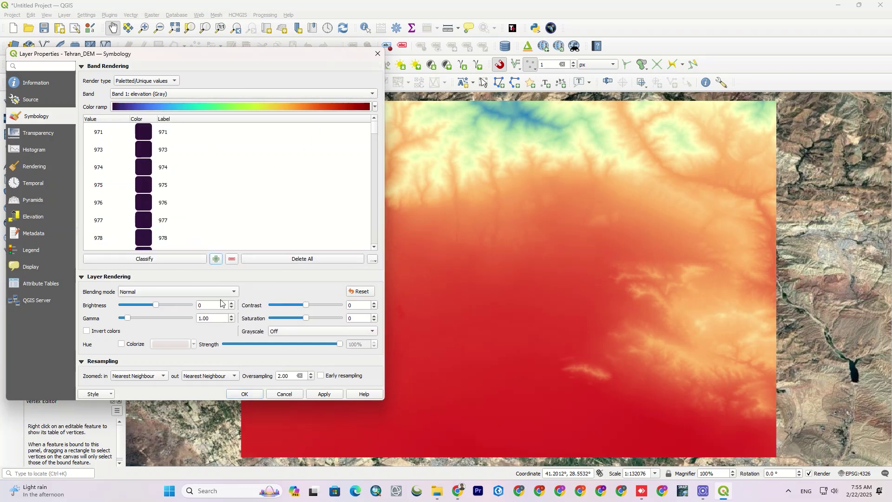
left_click(327, 394)
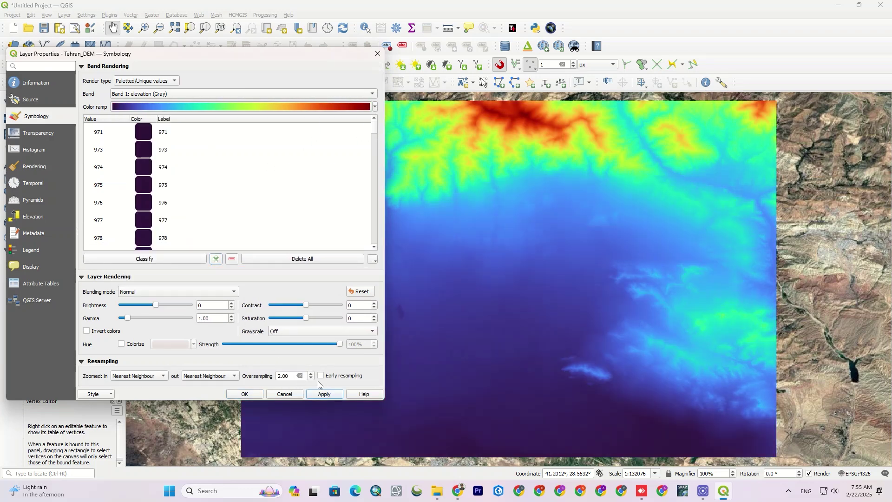
left_click(245, 394)
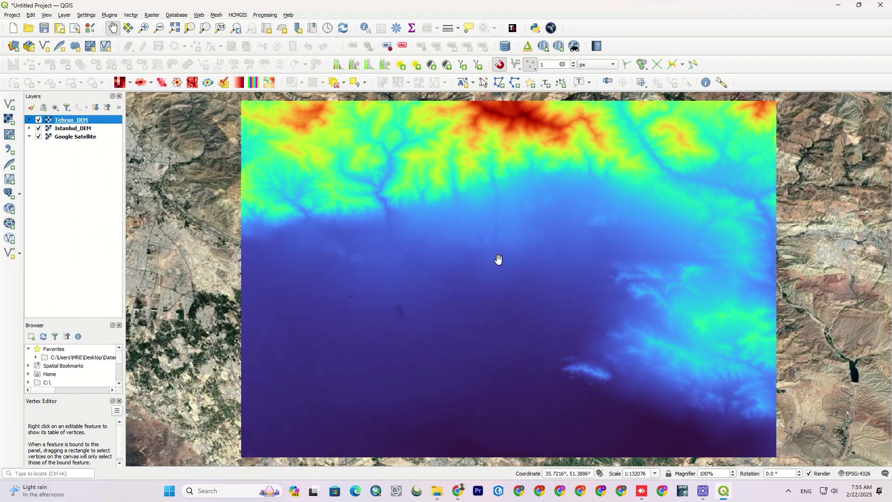
- Toggle Tehran_DEM off and on repeatedly to compare it with the satellite imagery
left_click(39, 120)
left_click(39, 120)
left_click(39, 120)
left_click(38, 119)
left_click(38, 120)
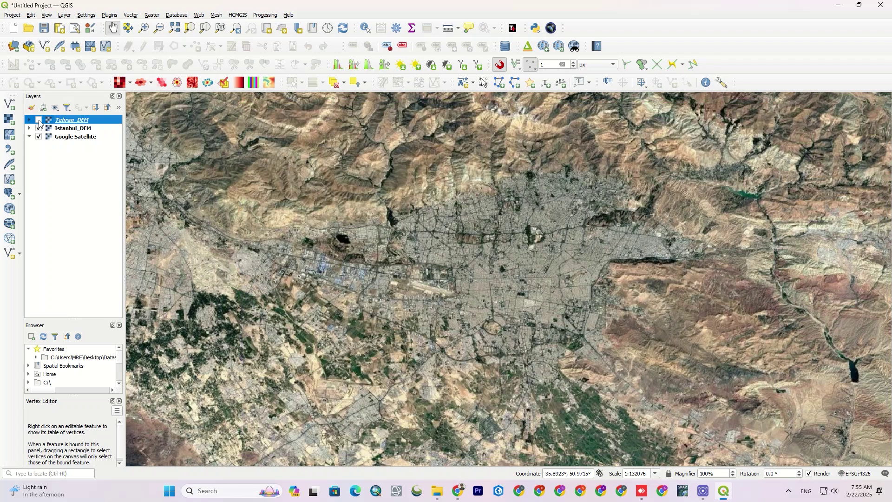
left_click(39, 120)
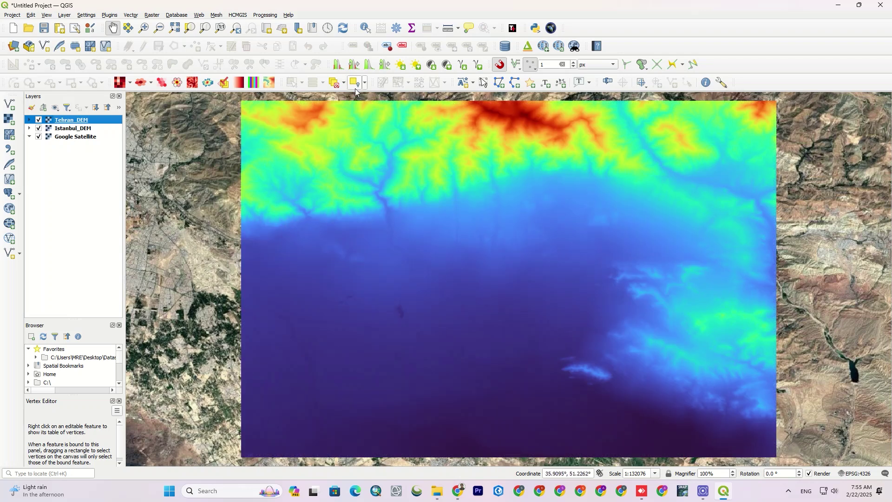
- Identify elevation values at four DEM points, close the results, and bring the browser forward
left_click(366, 28)
left_click(498, 295)
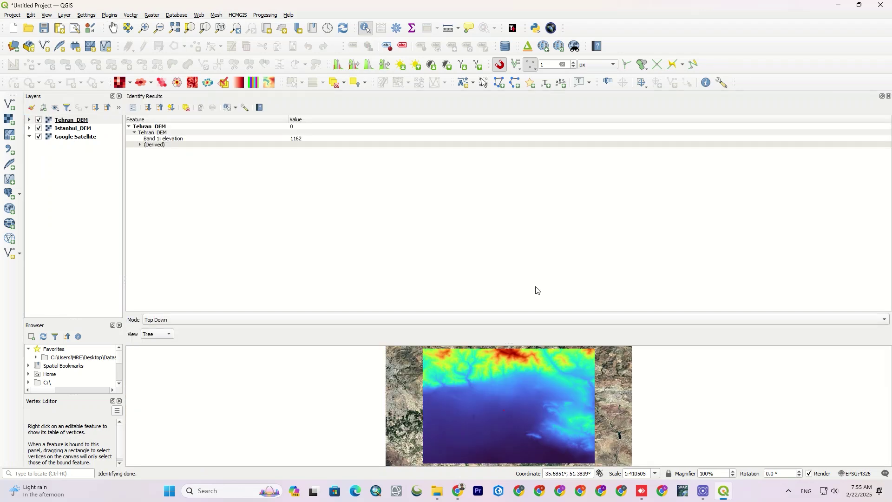
left_click(511, 359)
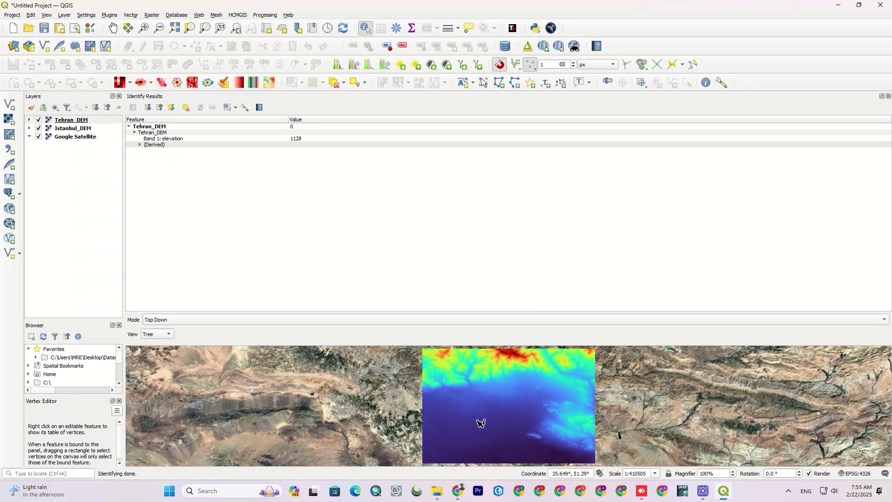
left_click(453, 376)
left_click(494, 460)
left_click(888, 96)
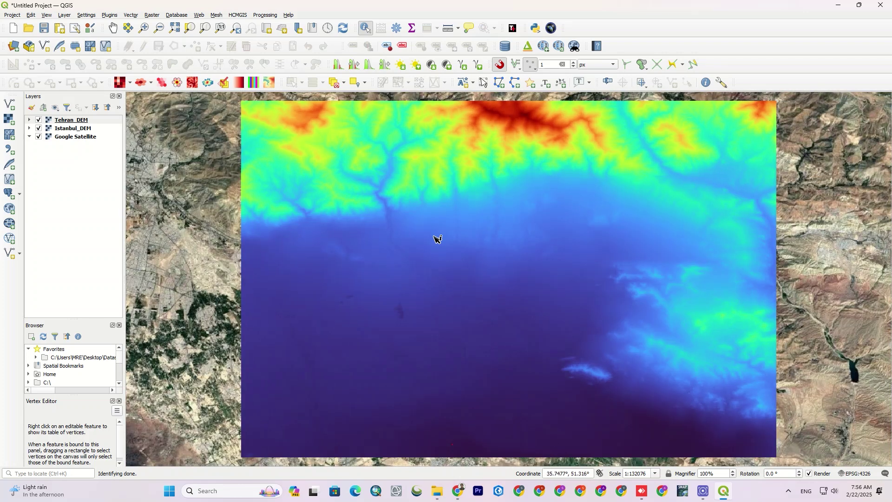
left_click(459, 489)
- Switch to the Grok chat and scroll through the generated Tehran DEM script
left_click(152, 17)
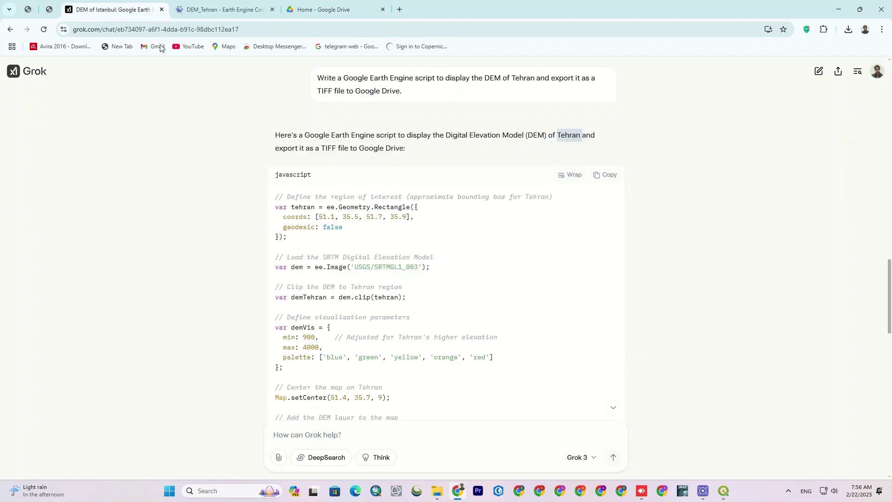
left_click(662, 210)
scroll(645, 188, "down", 2)
scroll(645, 189, "down", 5)
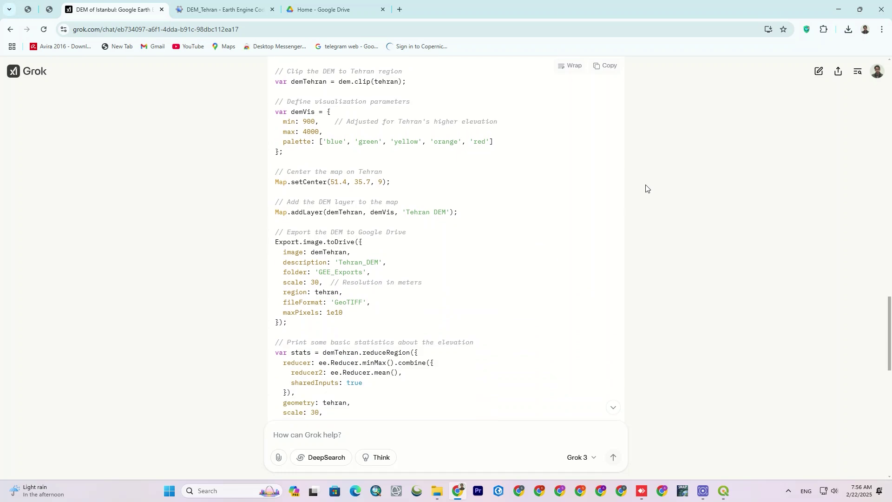
scroll(645, 187, "up", 2)
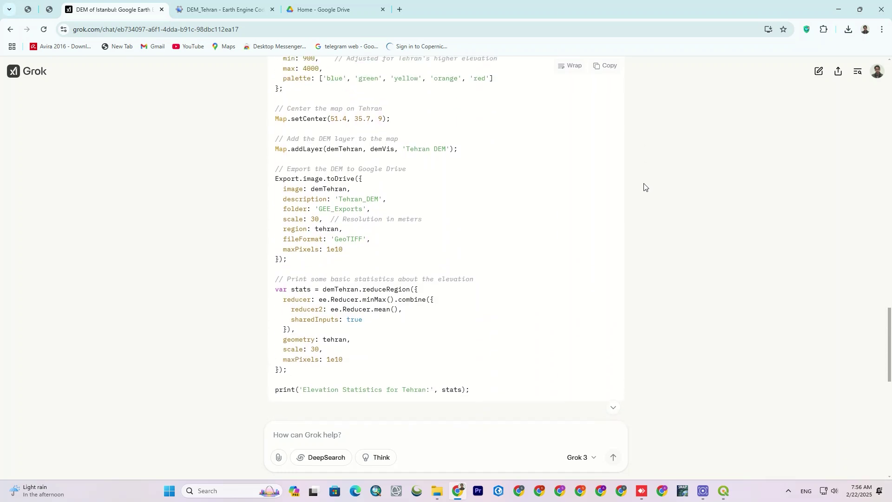
left_click(243, 2)
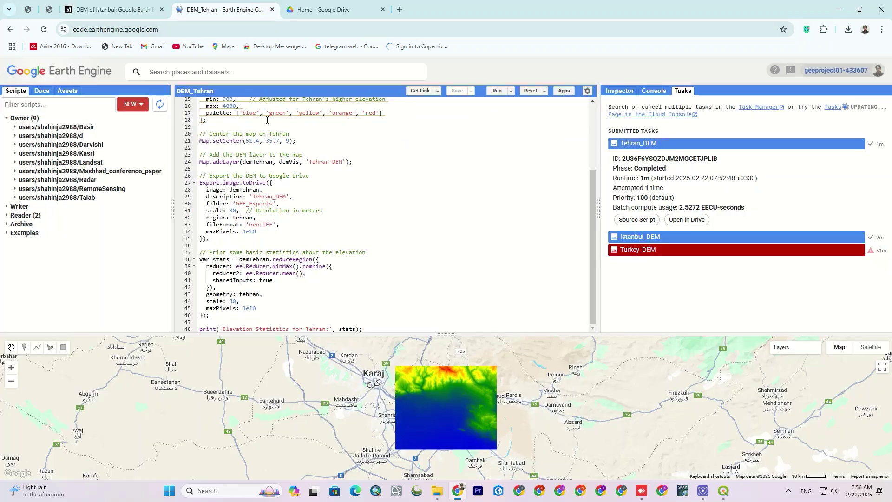